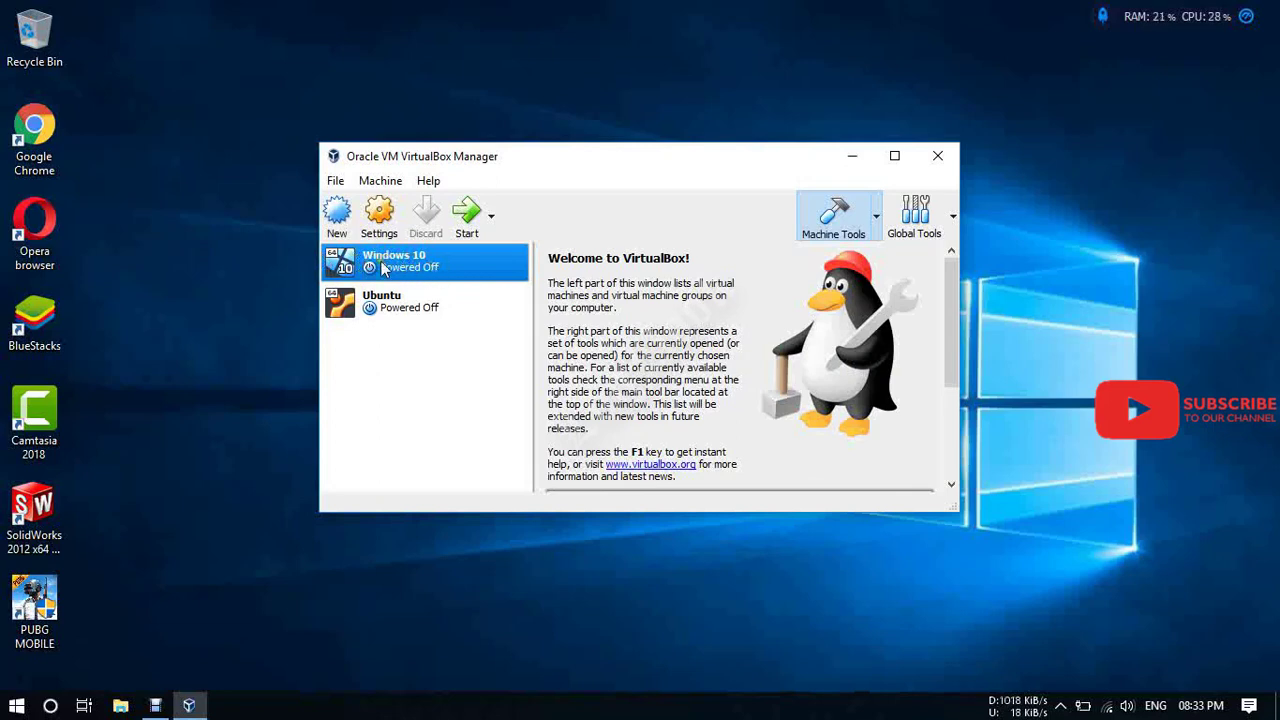
Start the Windows 10 virtual machine and maximize its window
{"action": "left_click", "coordinate": [465, 219]}
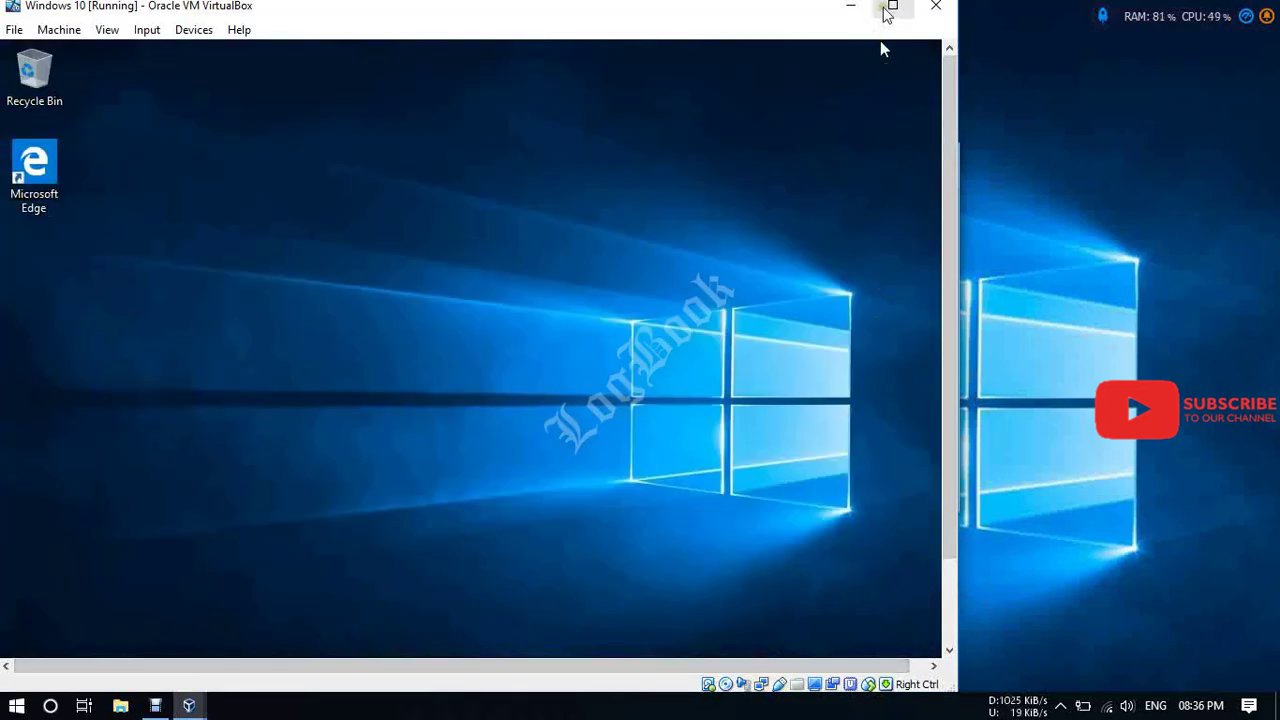
{"action": "left_click", "coordinate": [886, 9]}
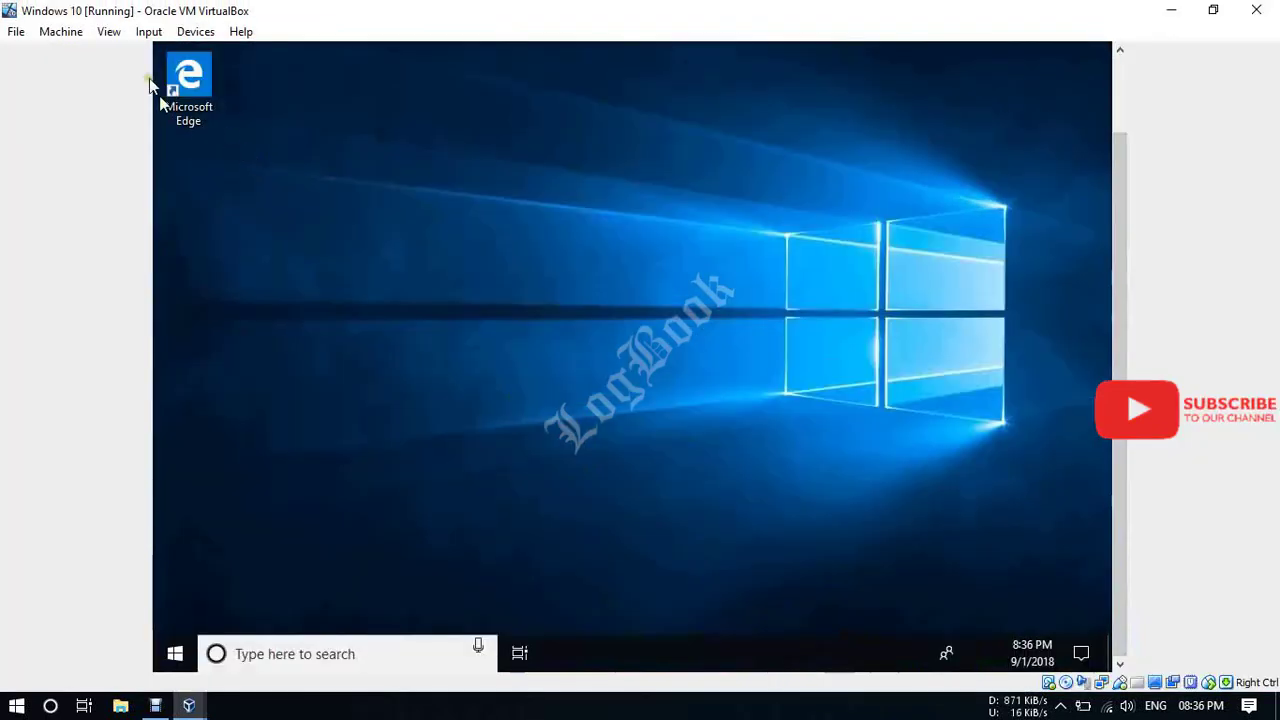
Switch the running Windows 10 virtual machine to full-screen mode and accept the switch notice
{"action": "left_click", "coordinate": [109, 31]}
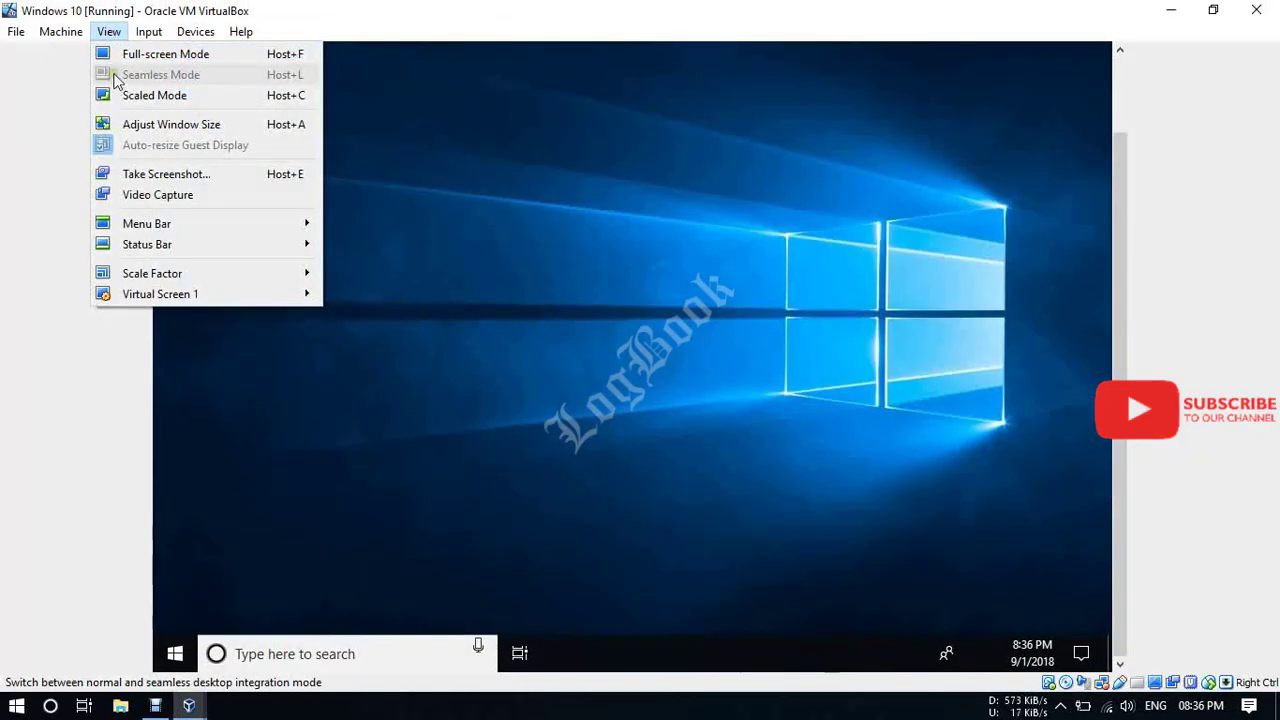
{"action": "left_click", "coordinate": [120, 56]}
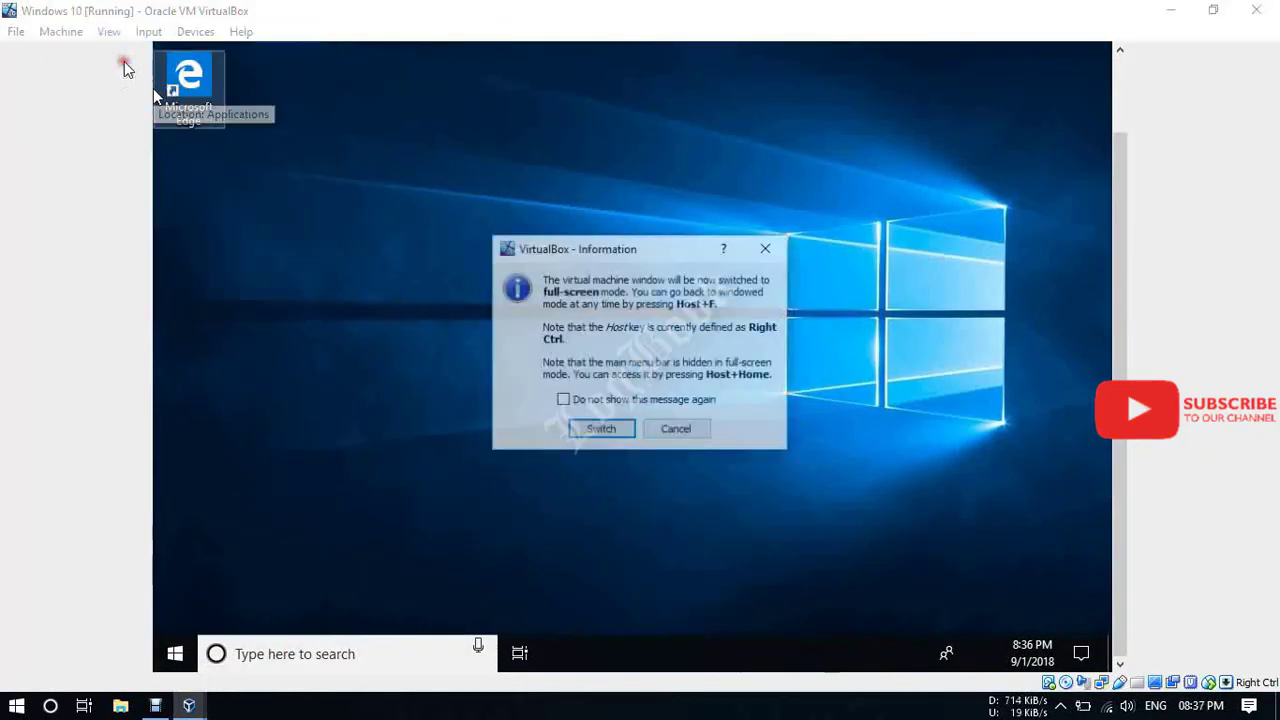
{"action": "left_click", "coordinate": [582, 430]}
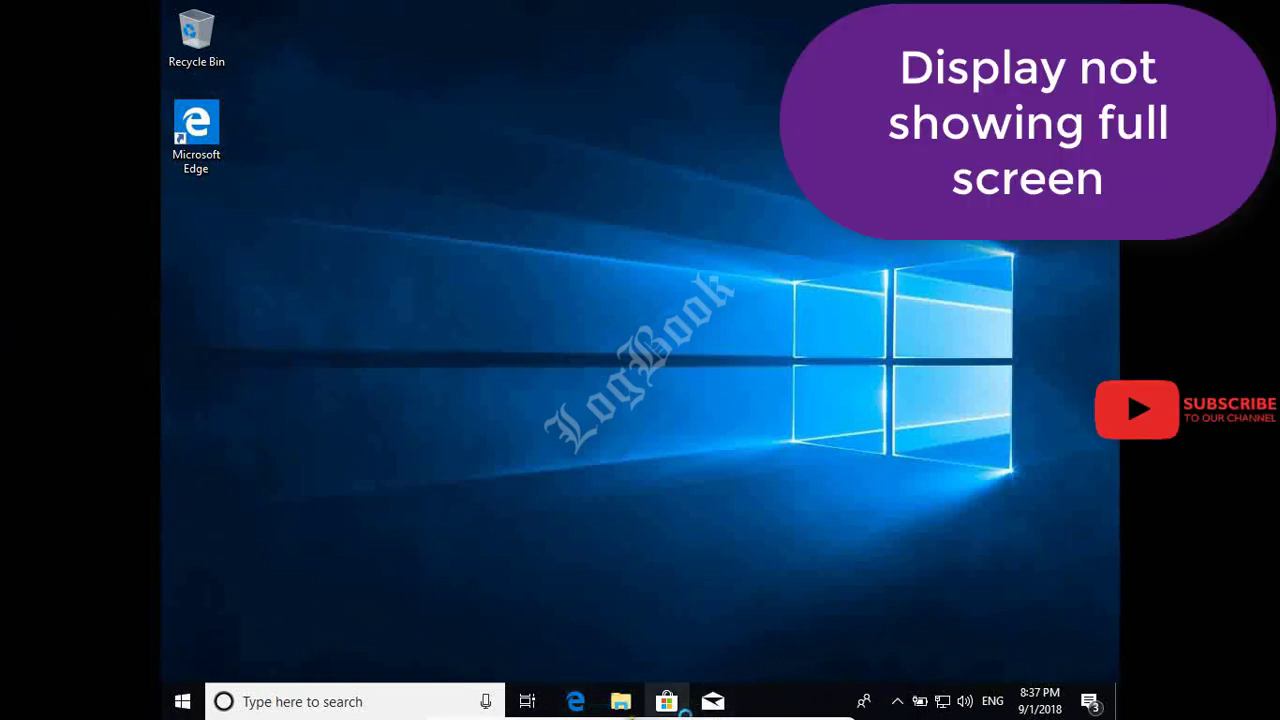
Leave full-screen mode and restore the virtual machine window to its non-maximized size
{"action": "mouse_move", "coordinate": [710, 678]}
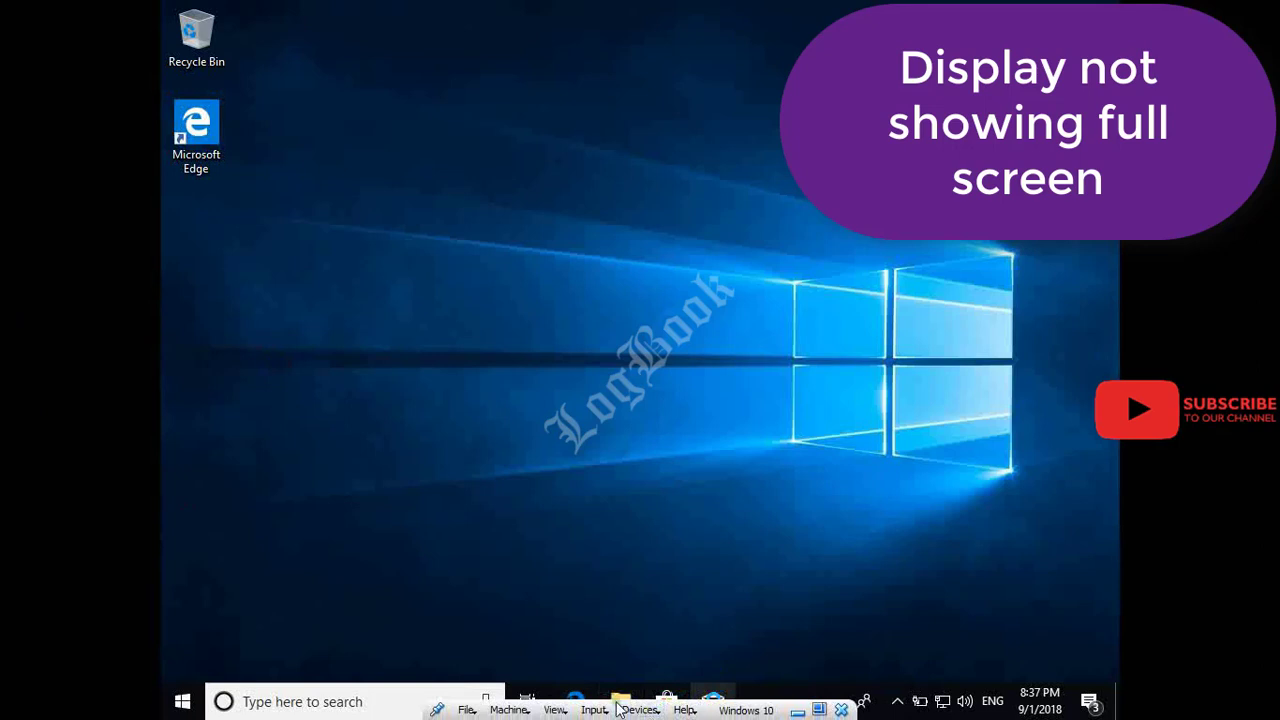
{"action": "left_click", "coordinate": [555, 709]}
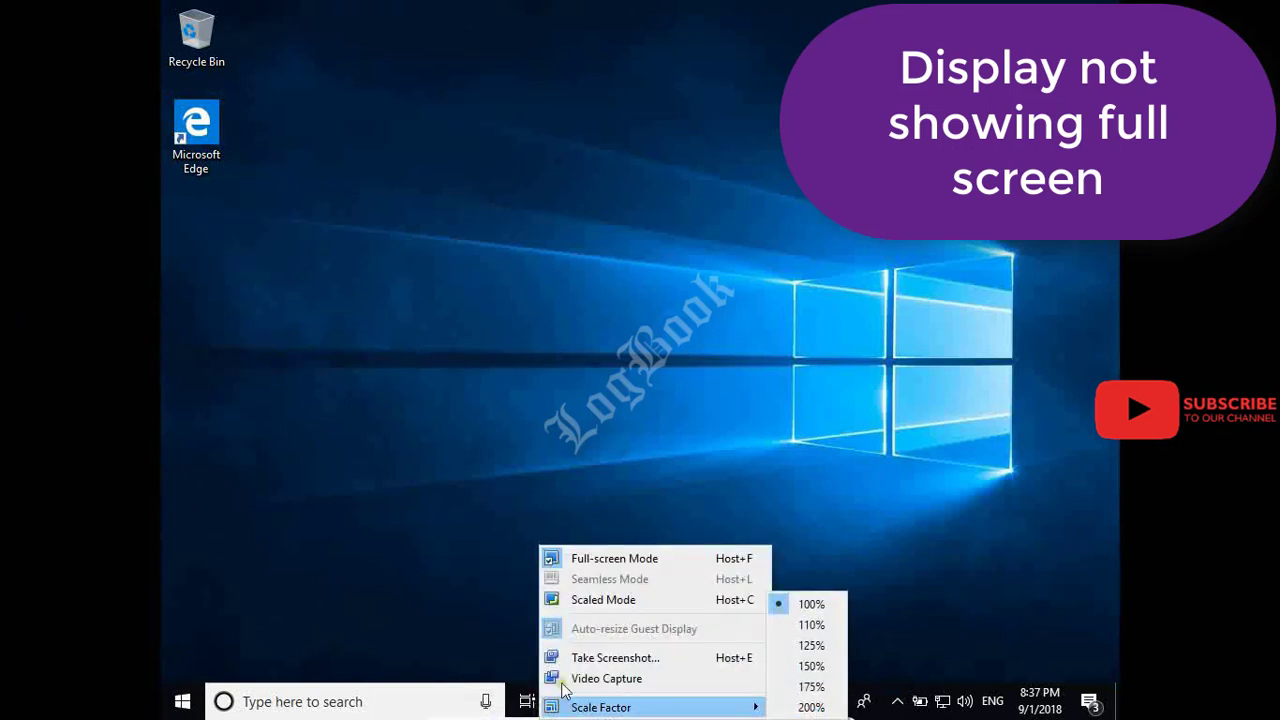
{"action": "left_click", "coordinate": [594, 562]}
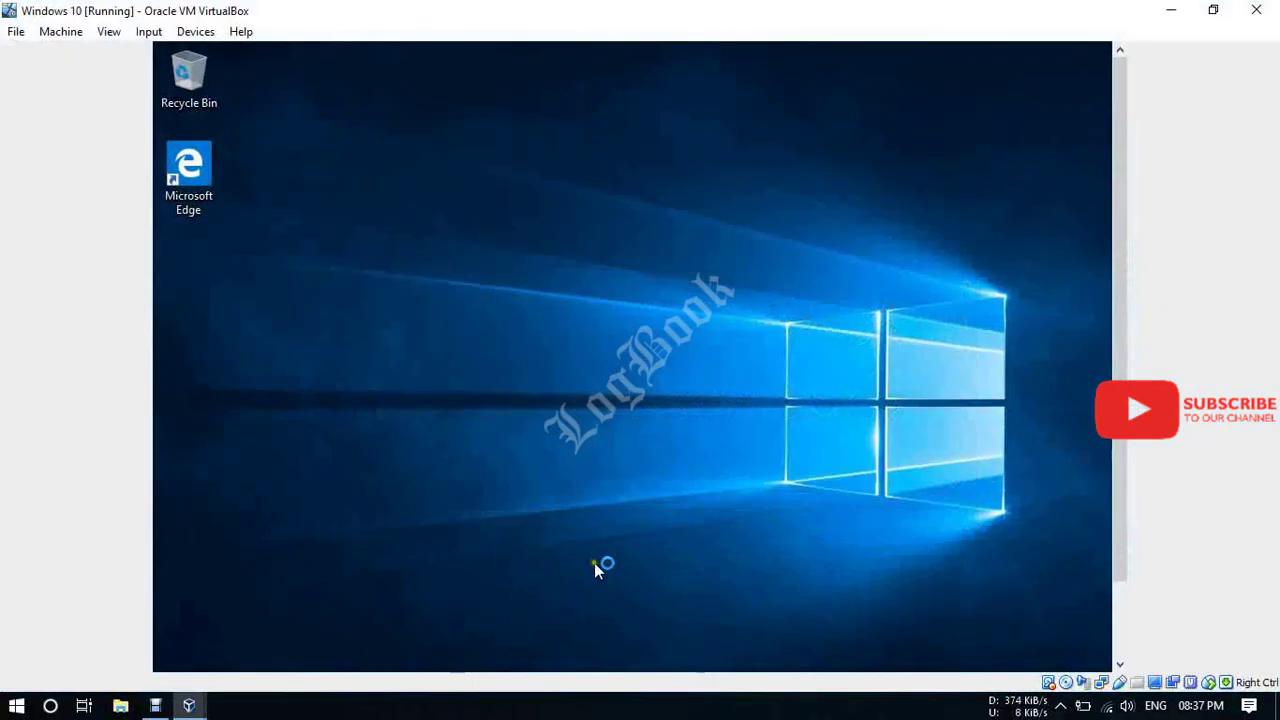
{"action": "left_click", "coordinate": [1213, 12]}
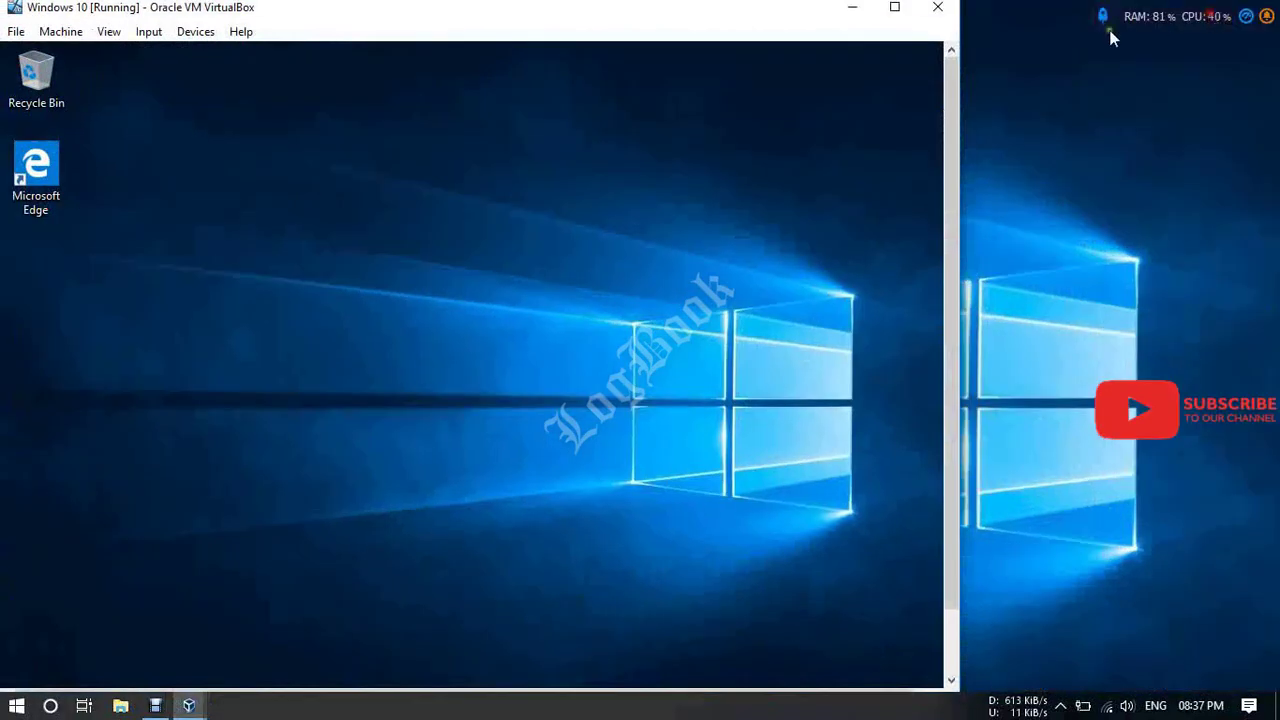
Insert the Guest Additions CD image into the virtual machine
{"action": "left_click", "coordinate": [182, 40]}
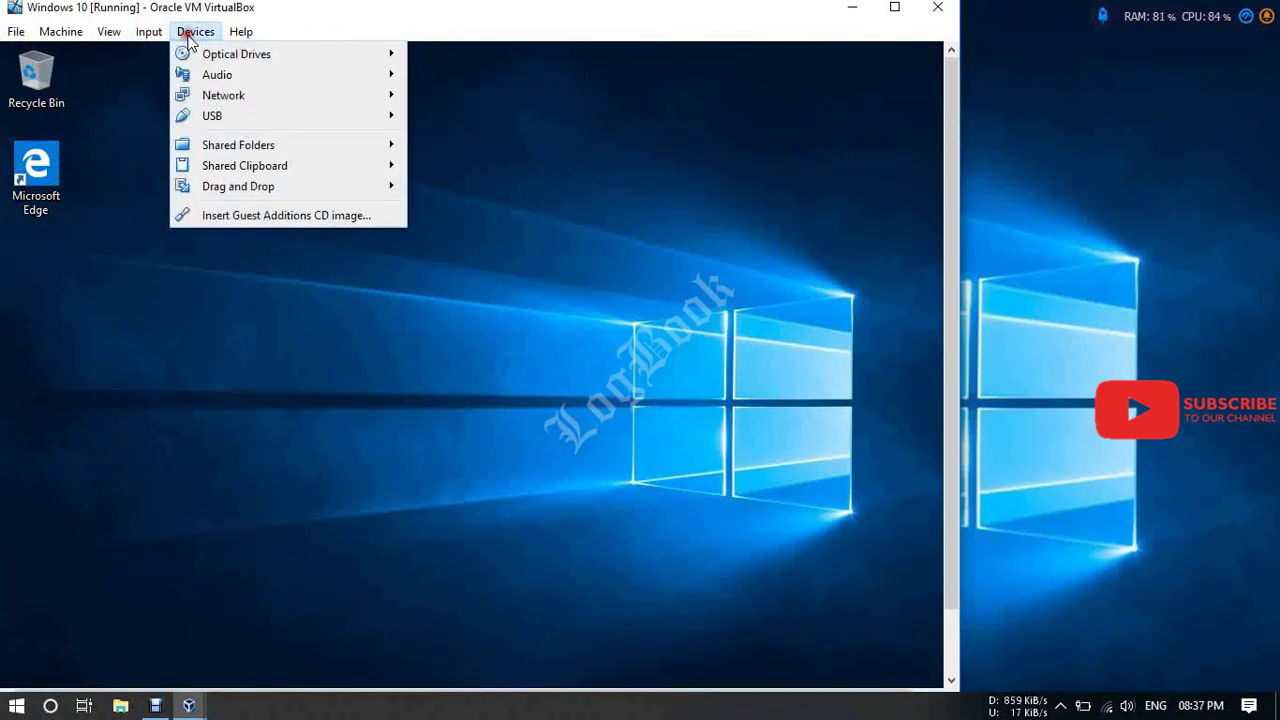
{"action": "left_click", "coordinate": [297, 218]}
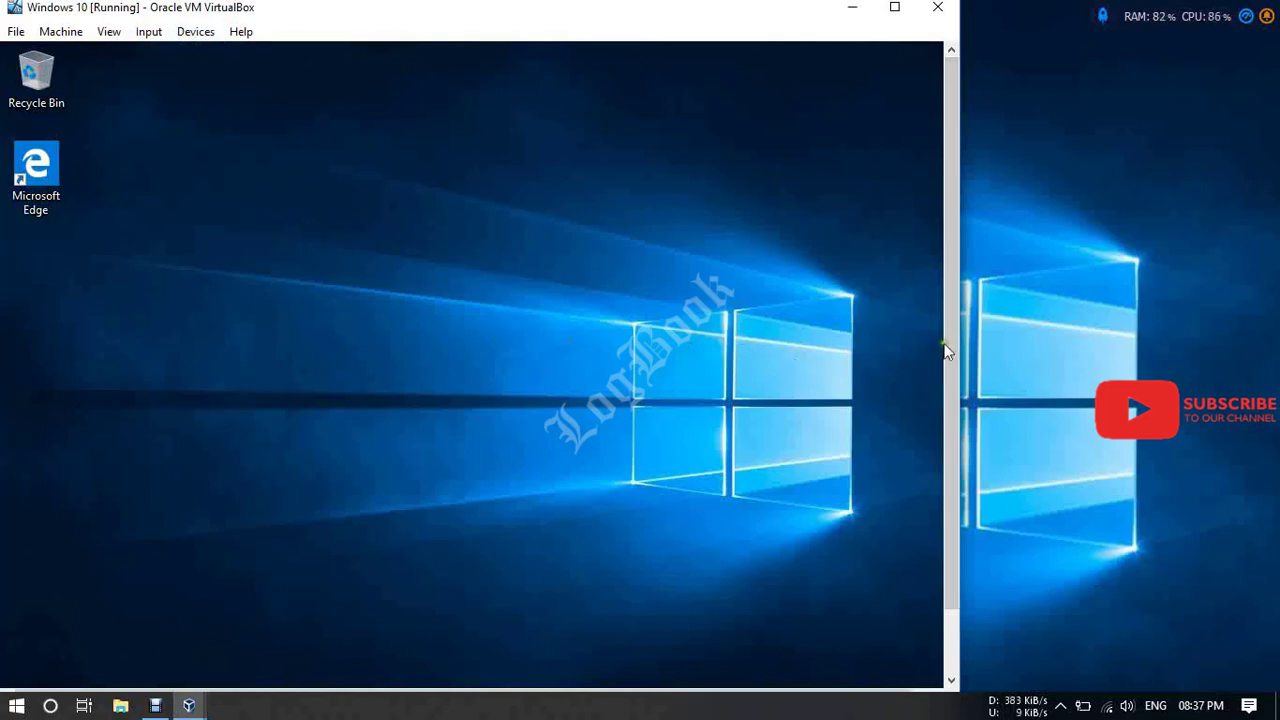
Search for "this" in the guest Windows and open This PC
{"action": "left_click_drag", "start_coordinate": [945, 350], "coordinate": [958, 440]}
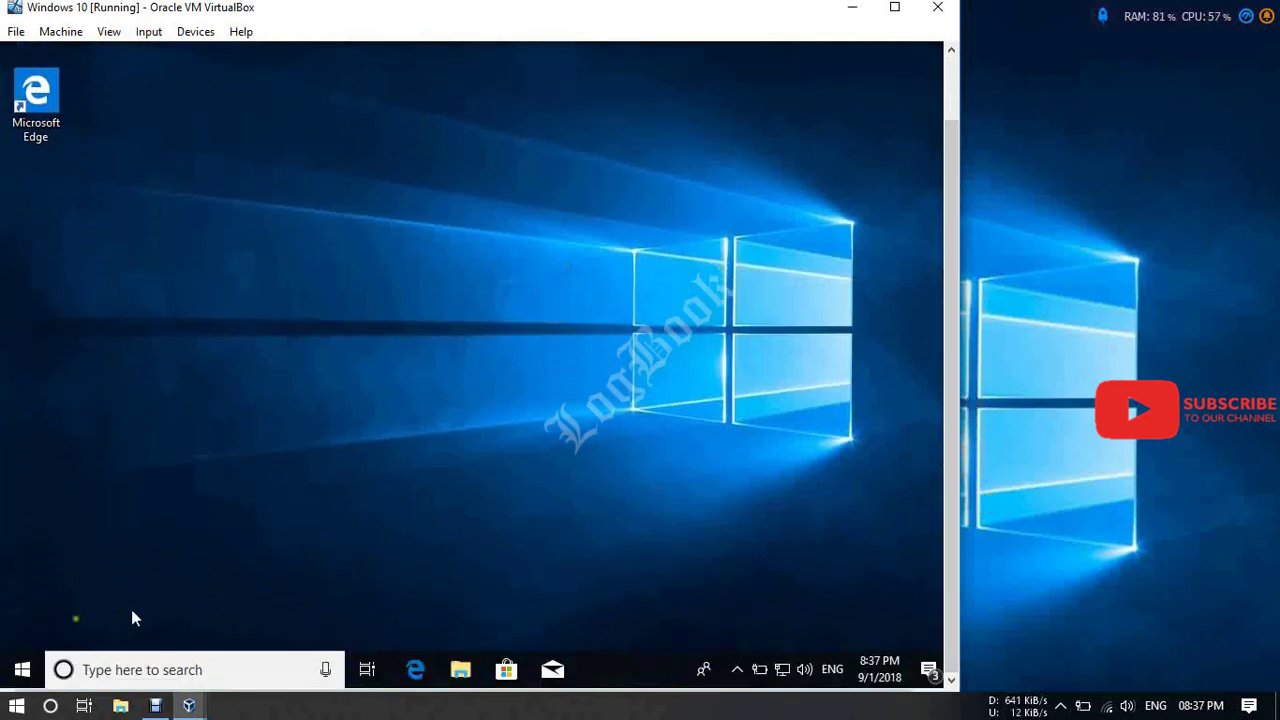
{"action": "left_click", "coordinate": [21, 670]}
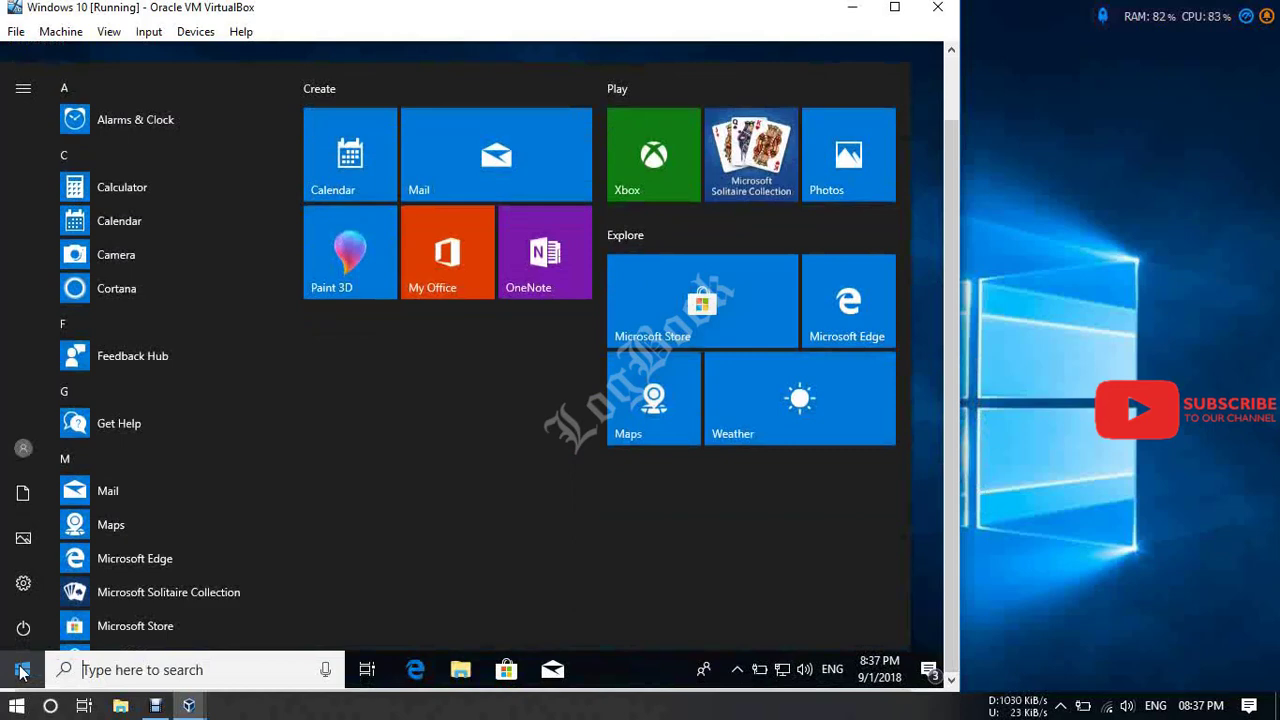
{"action": "type", "text": "t"}
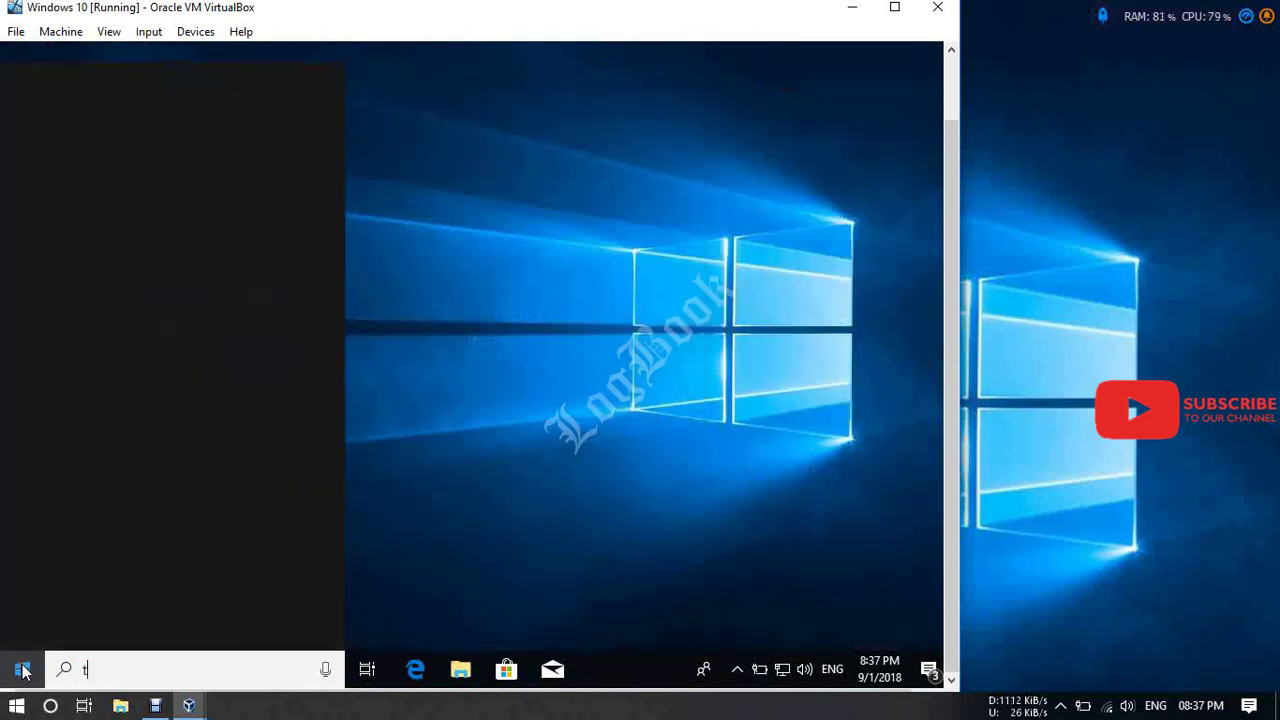
{"action": "type", "text": "hi"}
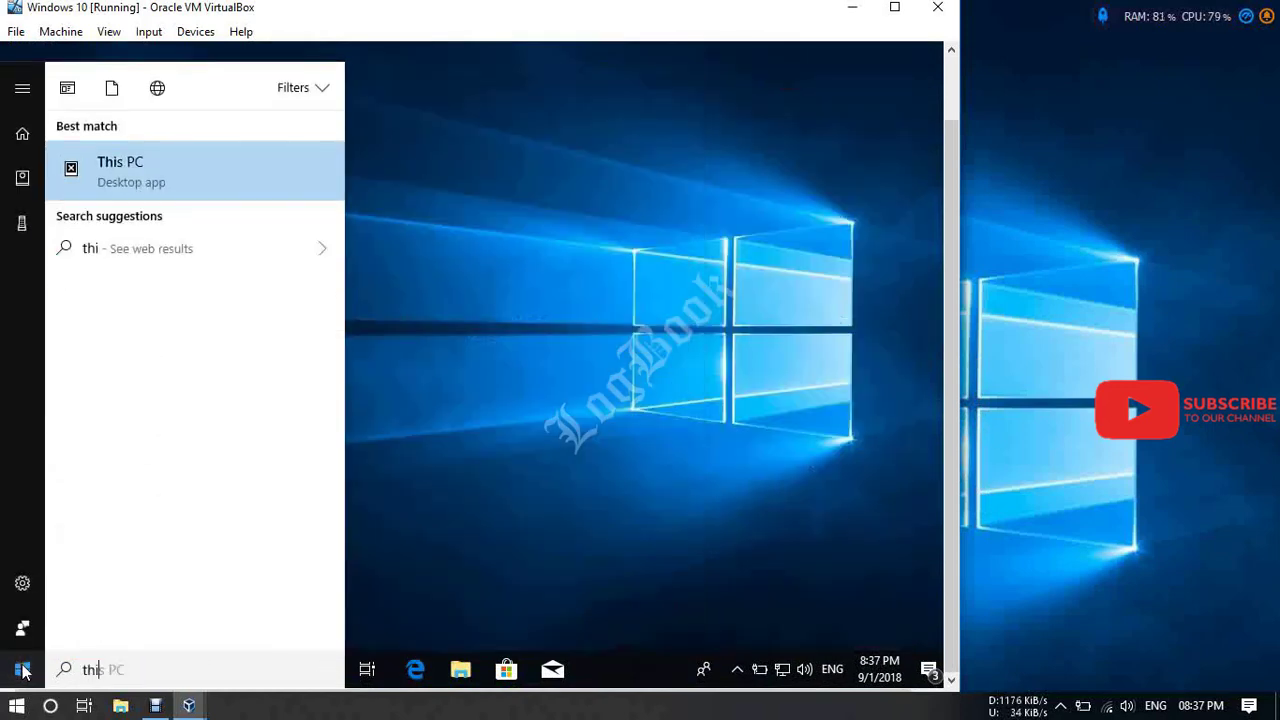
{"action": "type", "text": "s"}
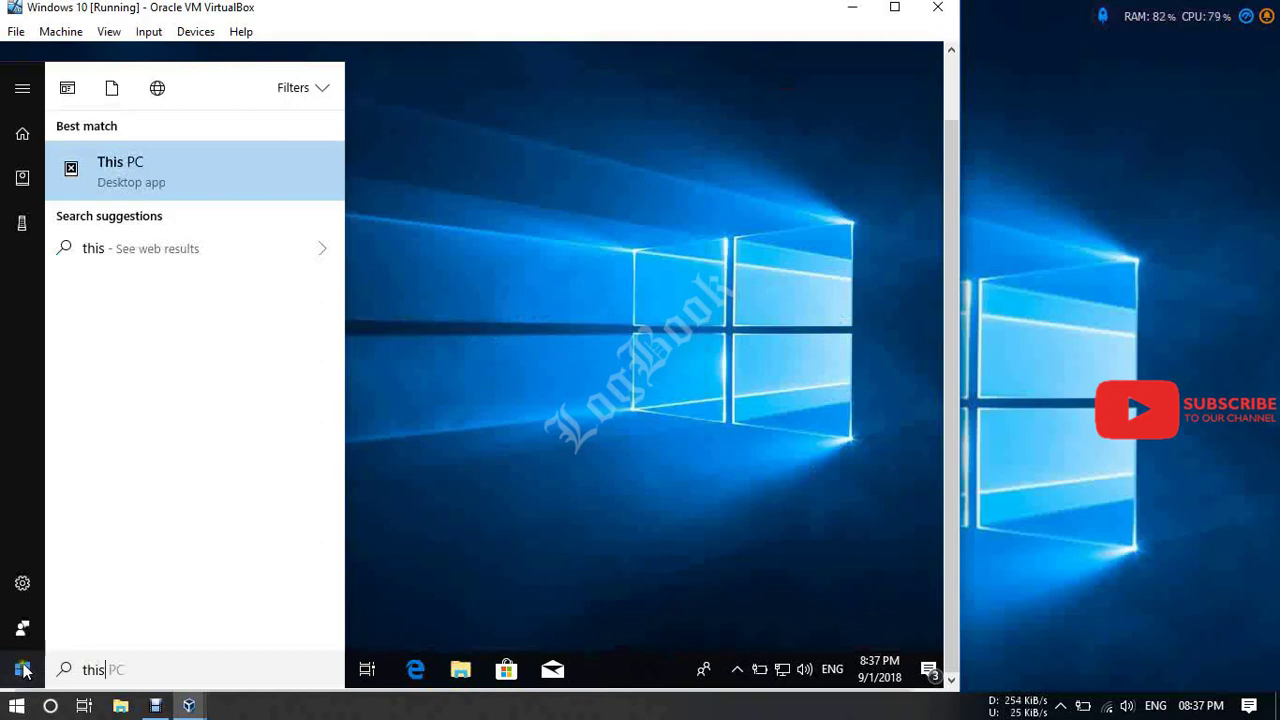
{"action": "left_click", "coordinate": [162, 176]}
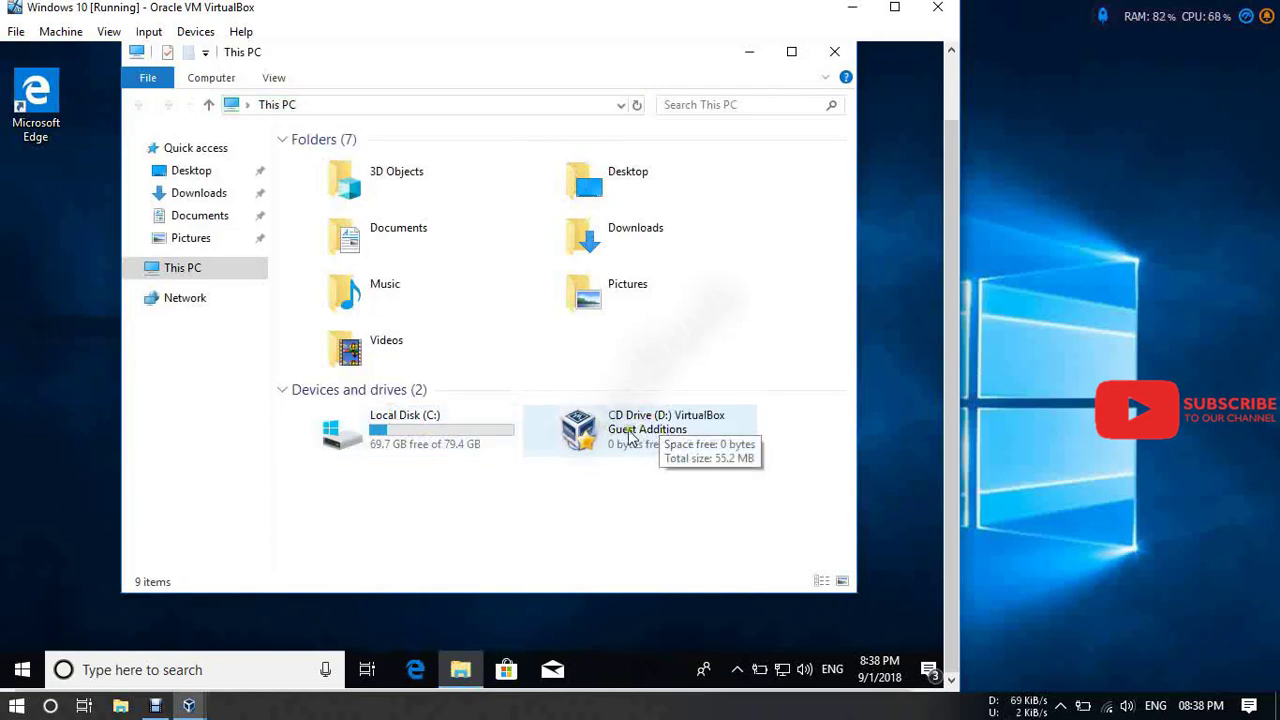
Open the VirtualBox Guest Additions CD drive (D:) to show its files
{"action": "double_click", "coordinate": [624, 429]}
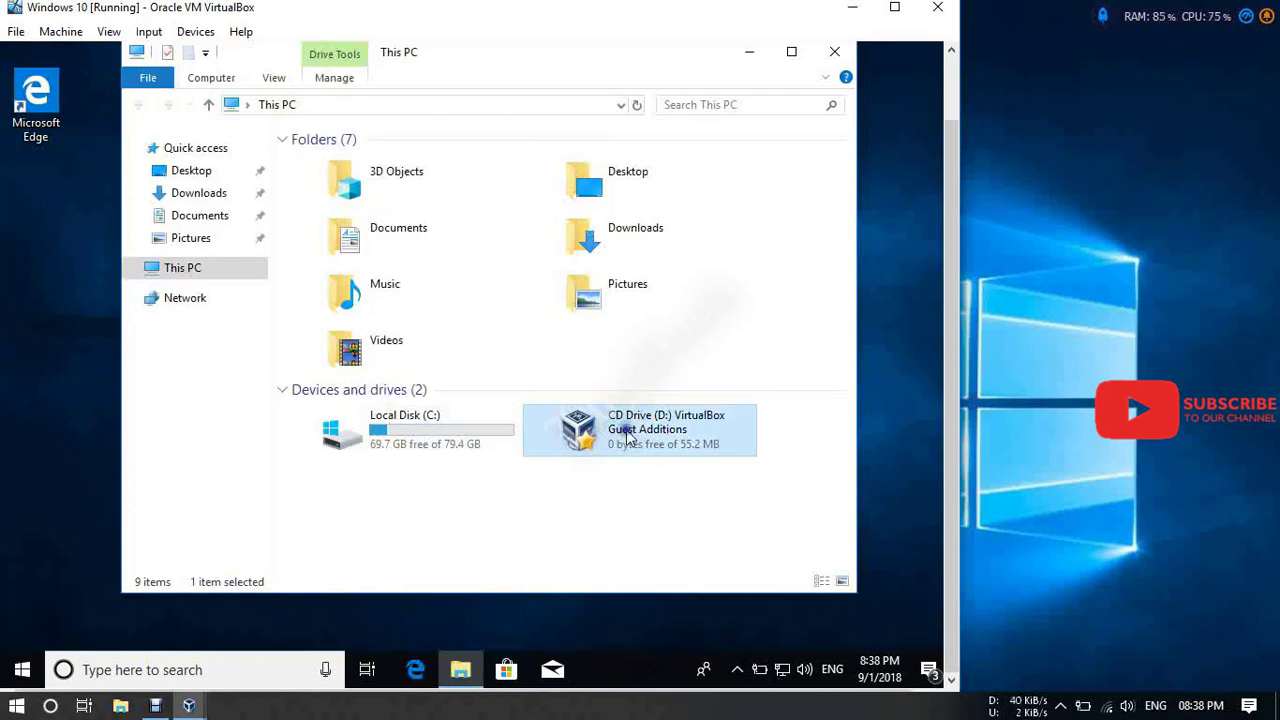
{"action": "right_click", "coordinate": [628, 437]}
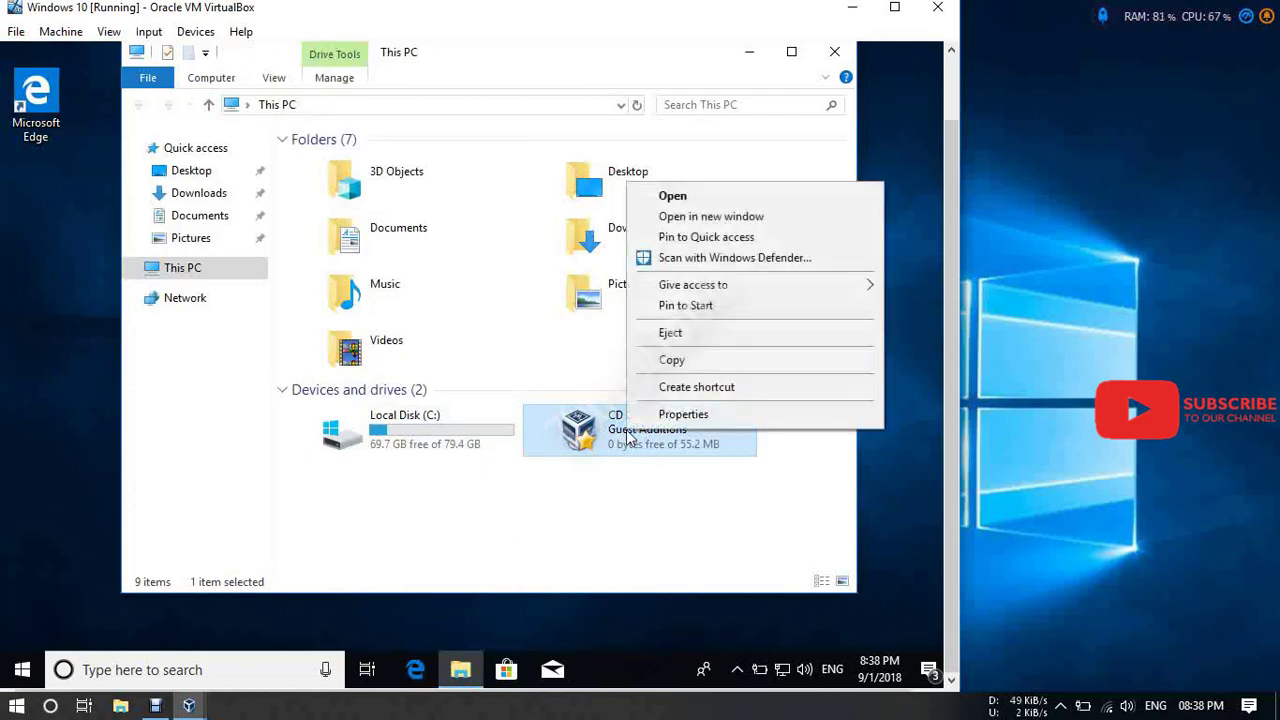
{"action": "left_click", "coordinate": [657, 198]}
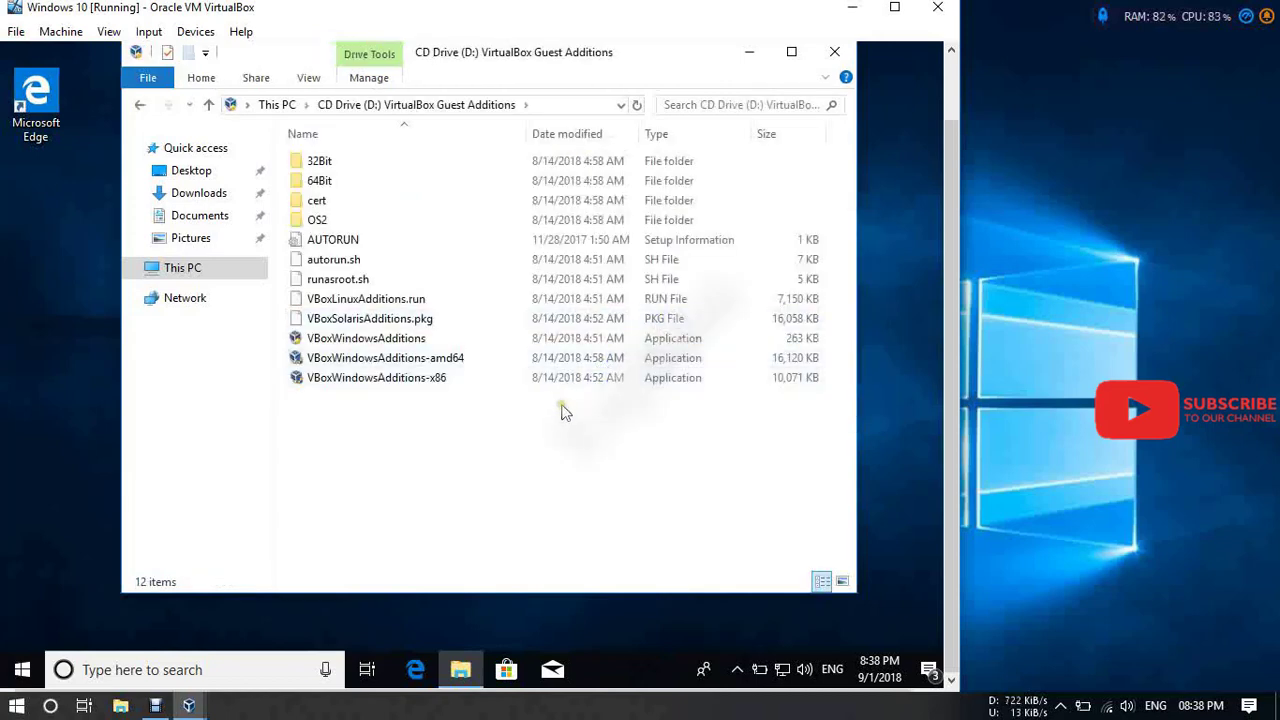
Run VBoxWindowsAdditions, allow it to make changes to the device, and minimize the file window
{"action": "left_click", "coordinate": [437, 342]}
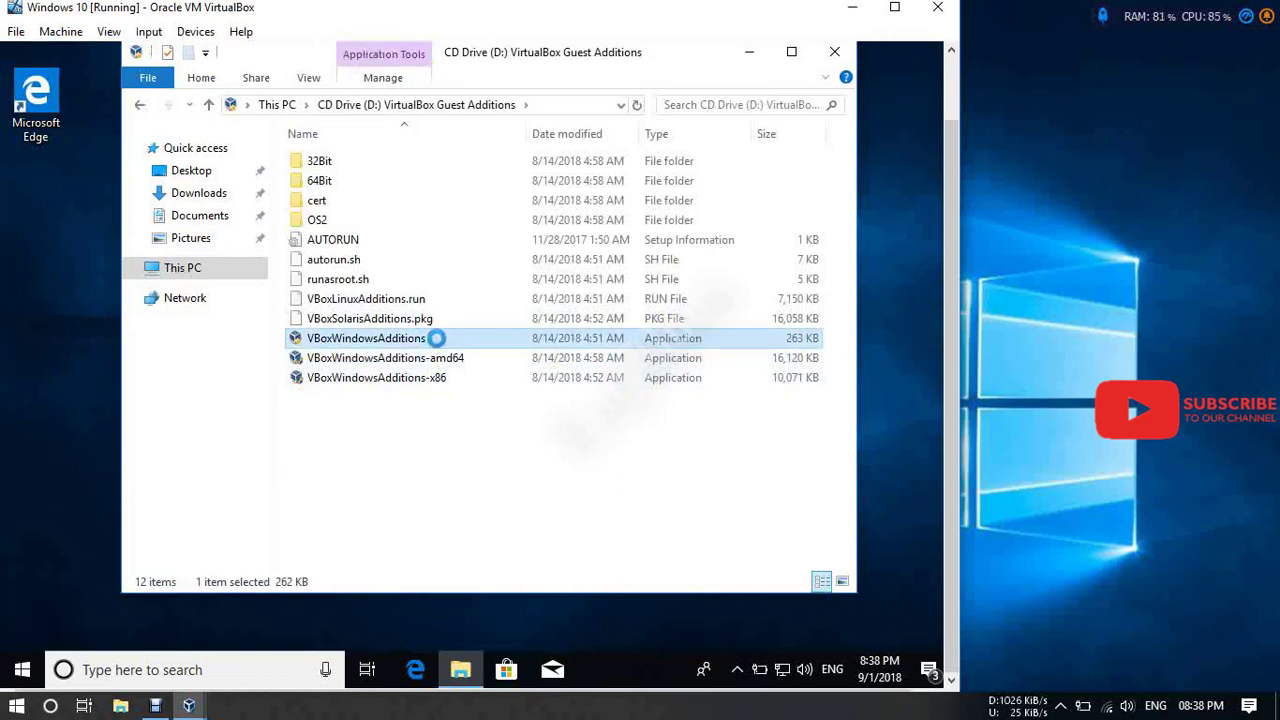
{"action": "right_click", "coordinate": [440, 342]}
{"action": "left_click", "coordinate": [452, 354]}
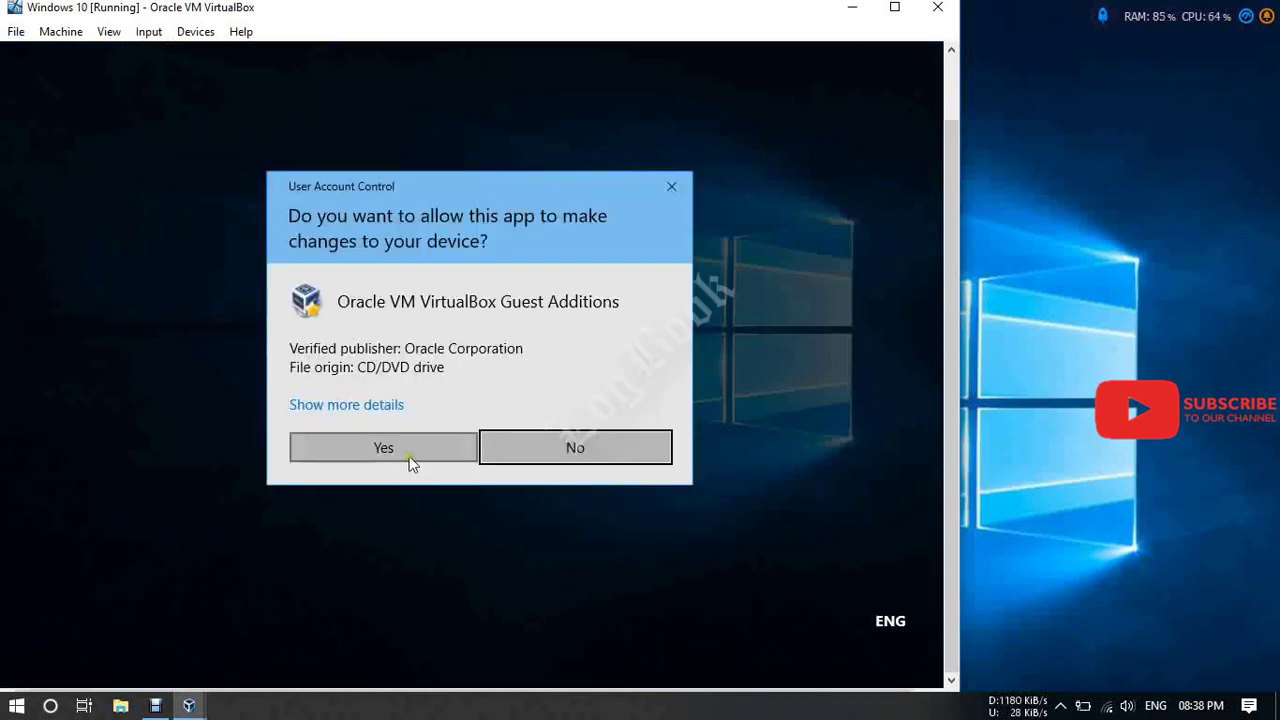
{"action": "left_click", "coordinate": [409, 456]}
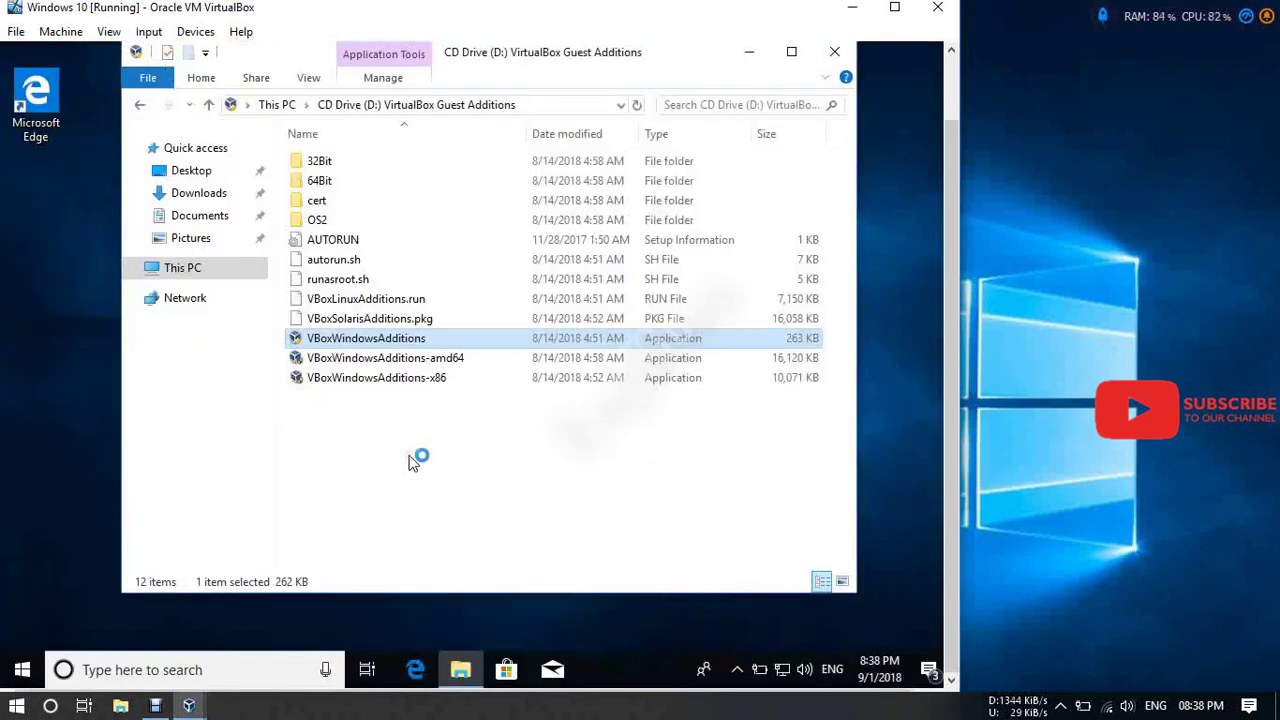
{"action": "left_click", "coordinate": [747, 55]}
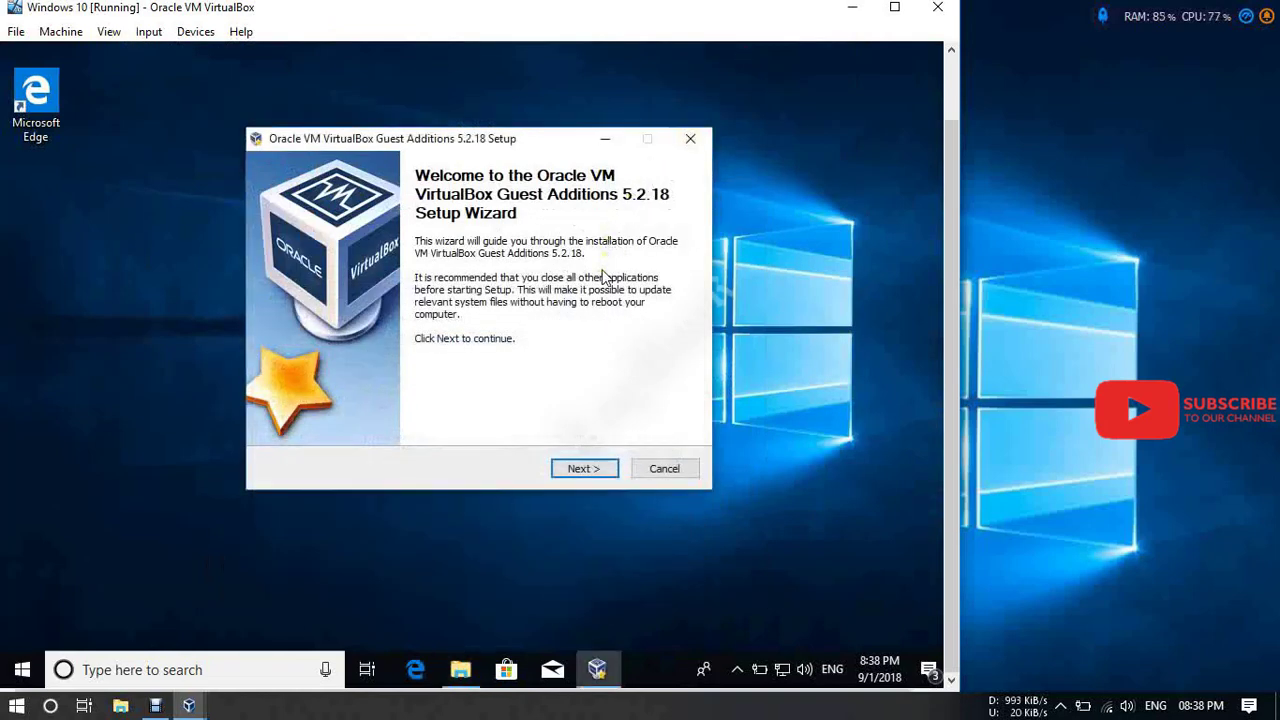
Install Guest Additions 5.2.18 with the default folder and components, accept the Oracle device software, and finish with an immediate reboot
{"action": "left_click", "coordinate": [584, 469]}
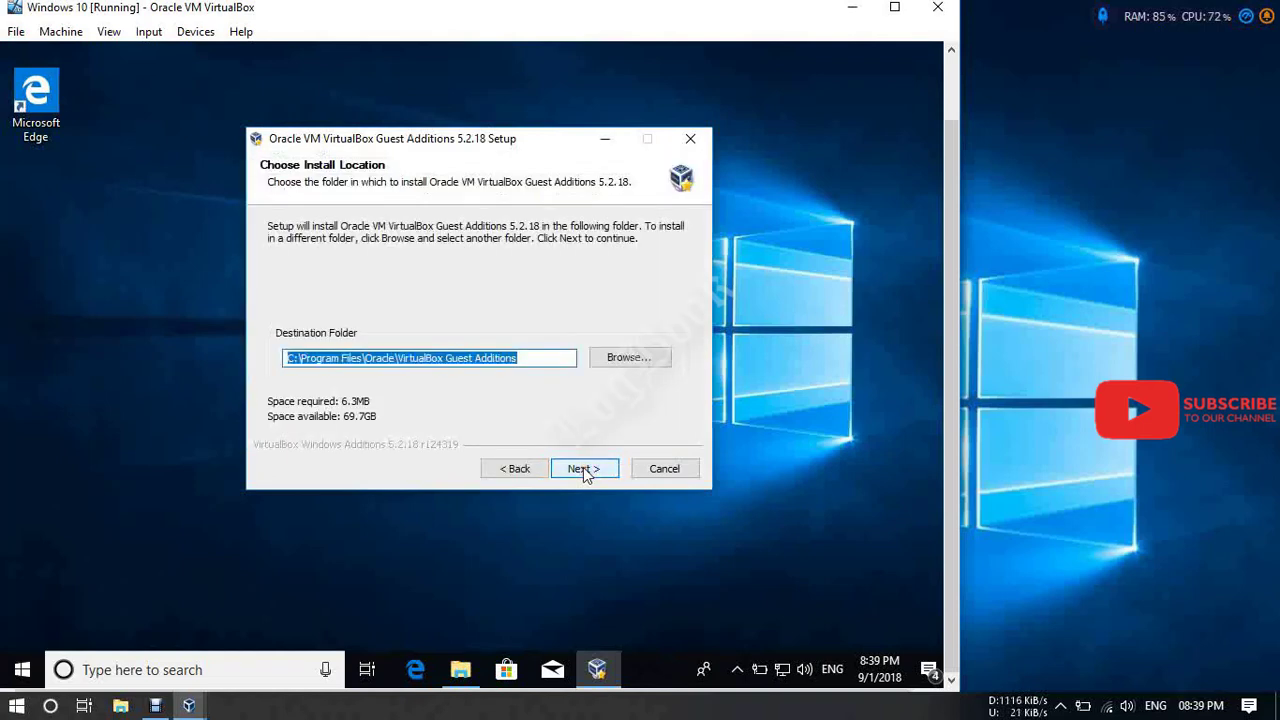
{"action": "left_click", "coordinate": [584, 469]}
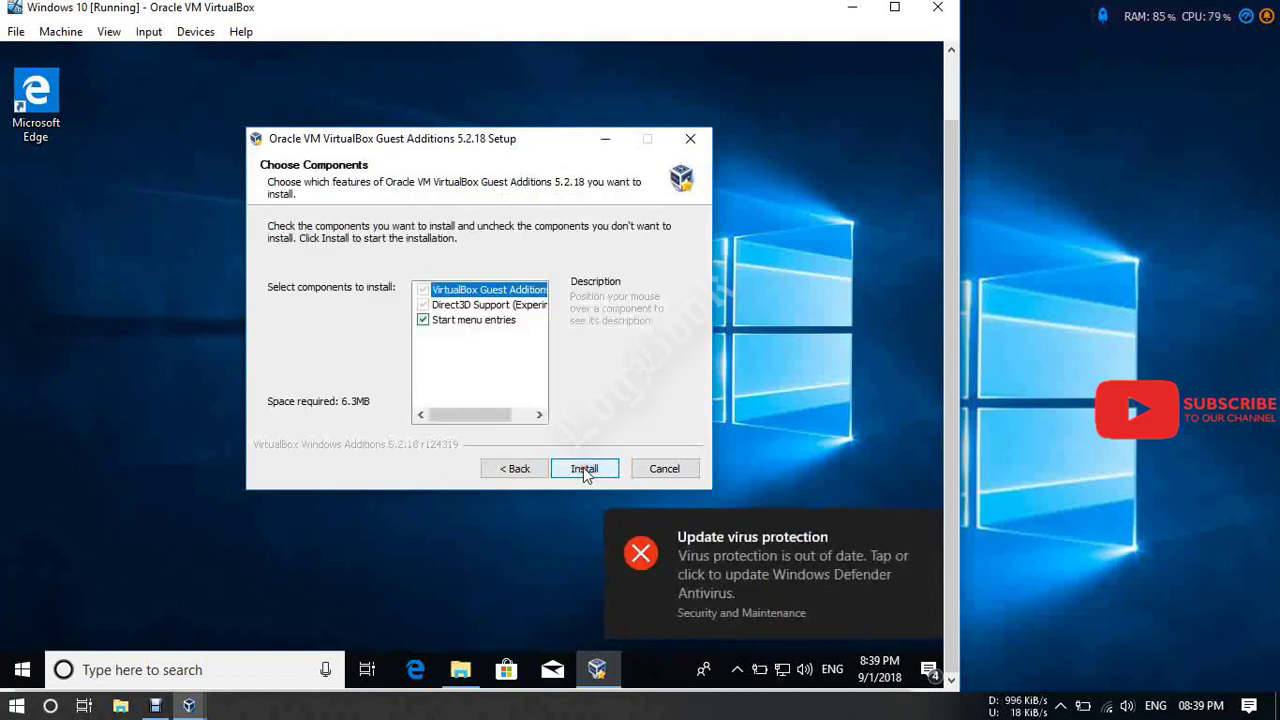
{"action": "left_click", "coordinate": [585, 469]}
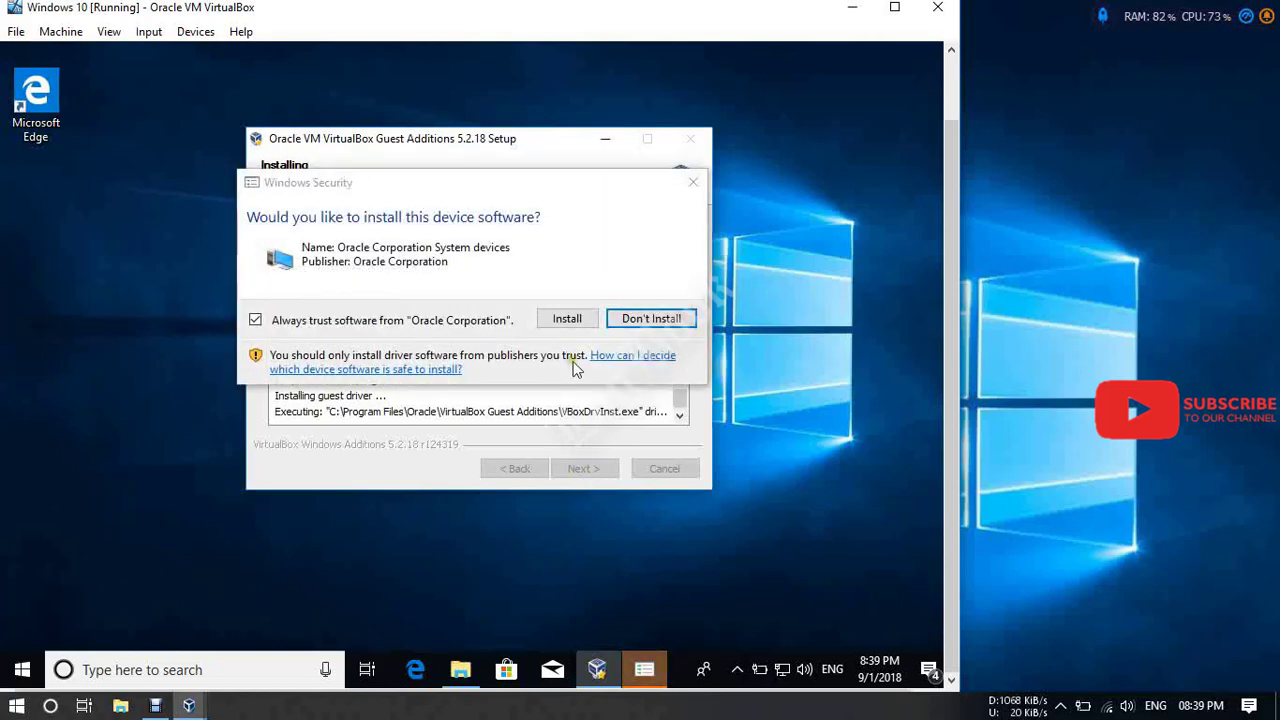
{"action": "left_click", "coordinate": [566, 320]}
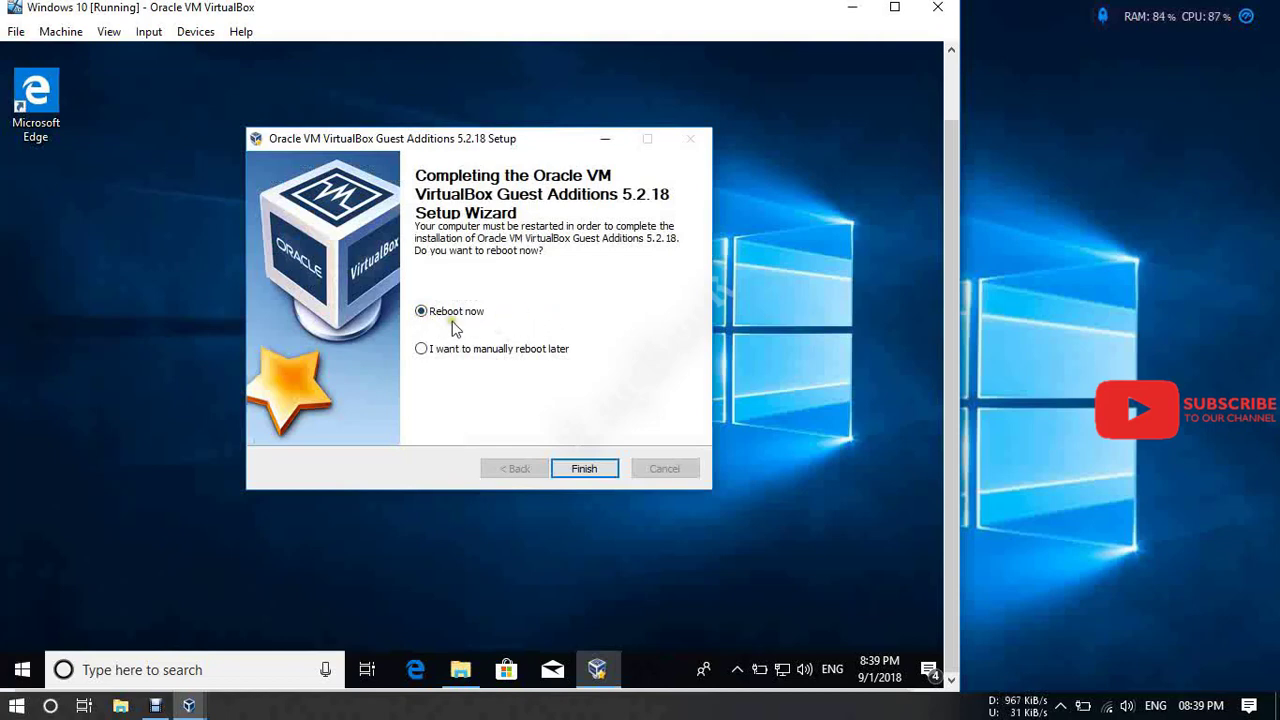
{"action": "left_click", "coordinate": [574, 471]}
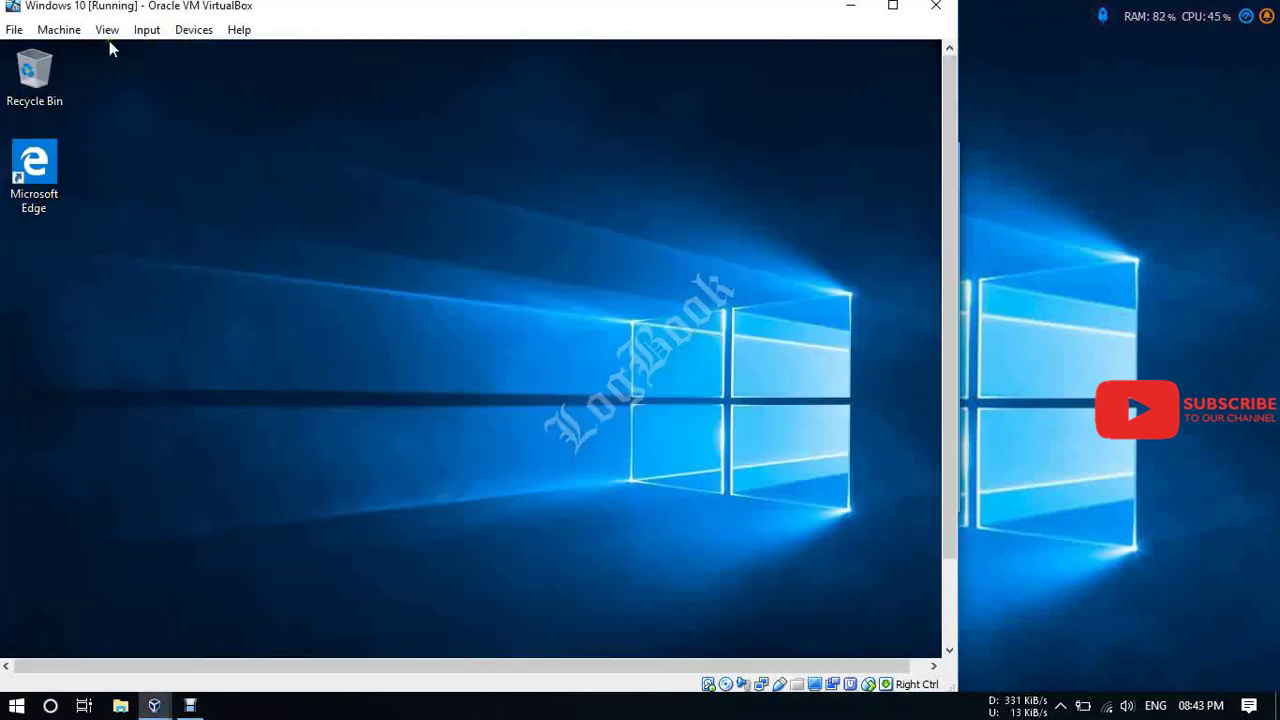
Switch the rebooted virtual machine to full-screen mode to check the display, and return it to windowed mode
{"action": "left_click", "coordinate": [107, 30]}
{"action": "left_click", "coordinate": [115, 48]}
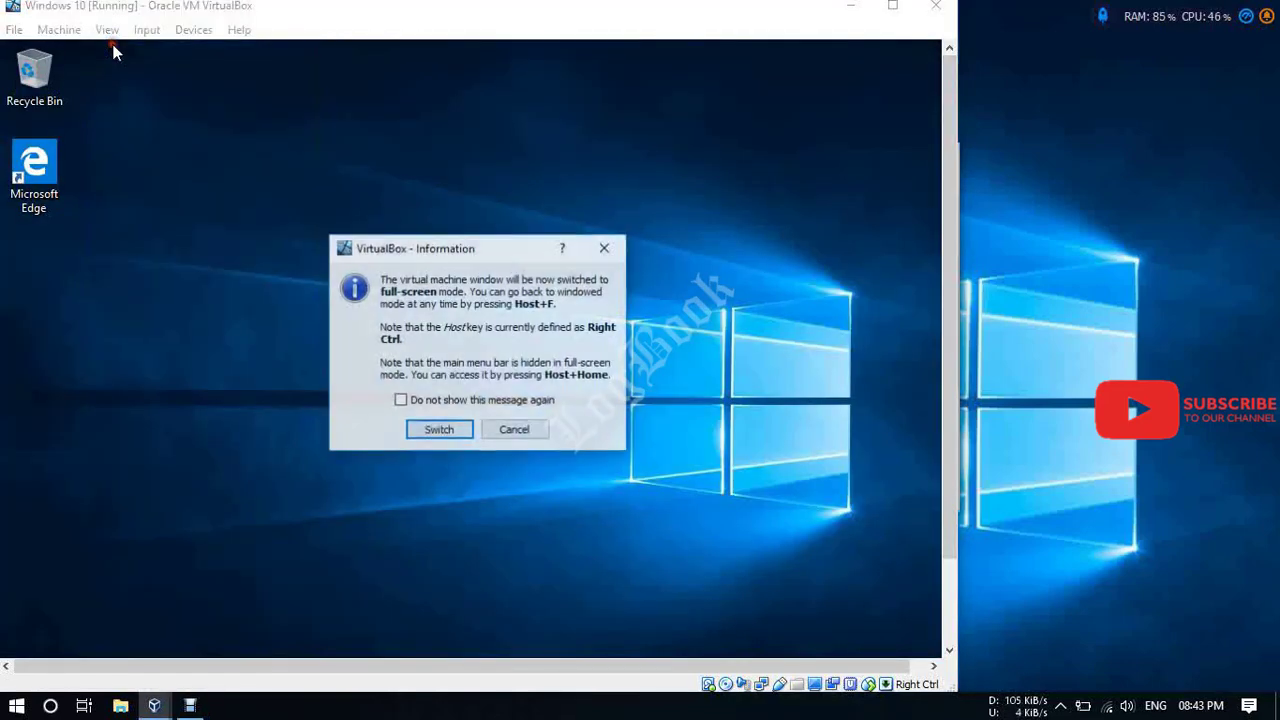
{"action": "left_click", "coordinate": [449, 429]}
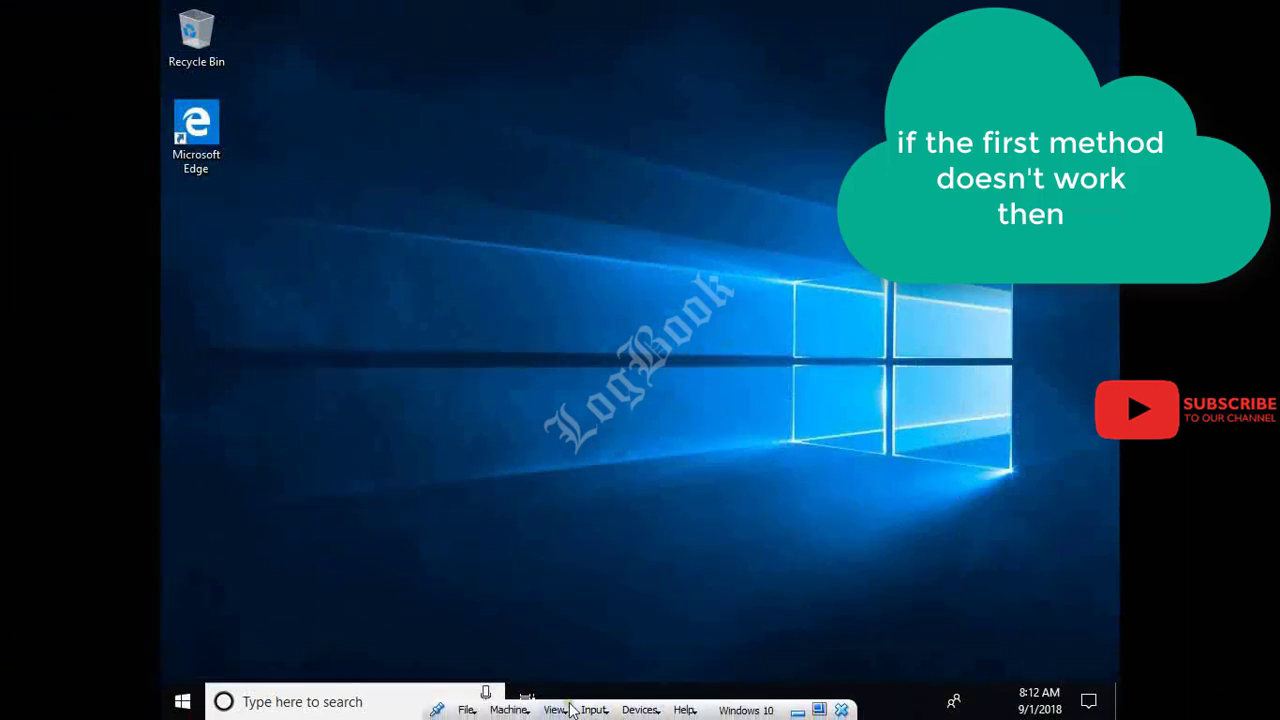
{"action": "left_click", "coordinate": [552, 711]}
{"action": "left_click", "coordinate": [582, 557]}
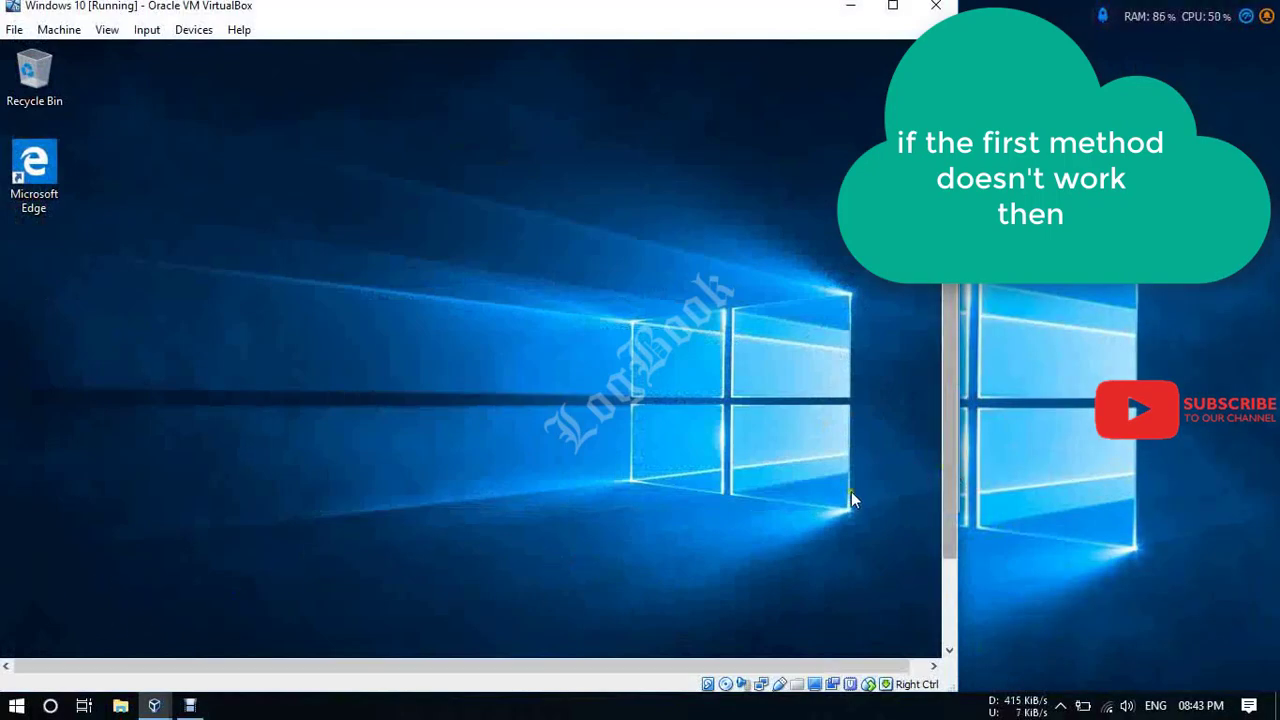
Shut down Windows 10 inside the virtual machine and start the Windows 10 machine again from VirtualBox Manager
{"action": "left_click_drag", "start_coordinate": [949, 530], "coordinate": [930, 614]}
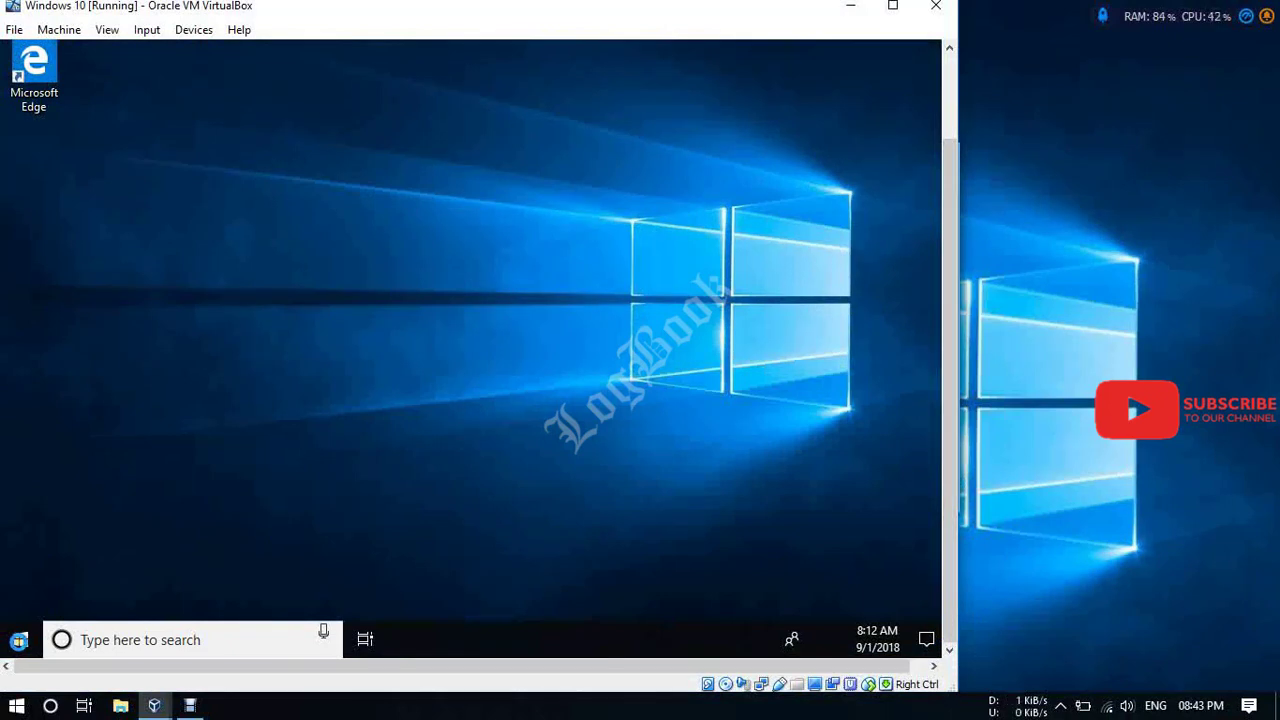
{"action": "left_click", "coordinate": [20, 638]}
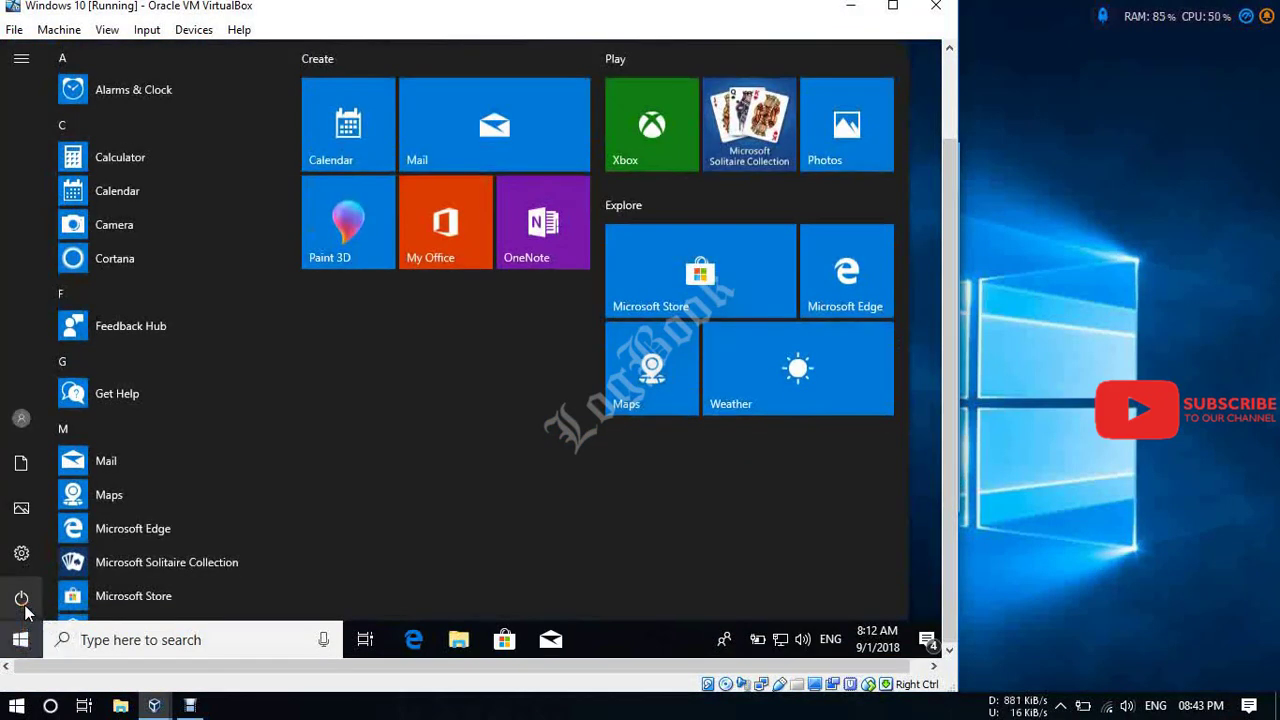
{"action": "left_click", "coordinate": [22, 599]}
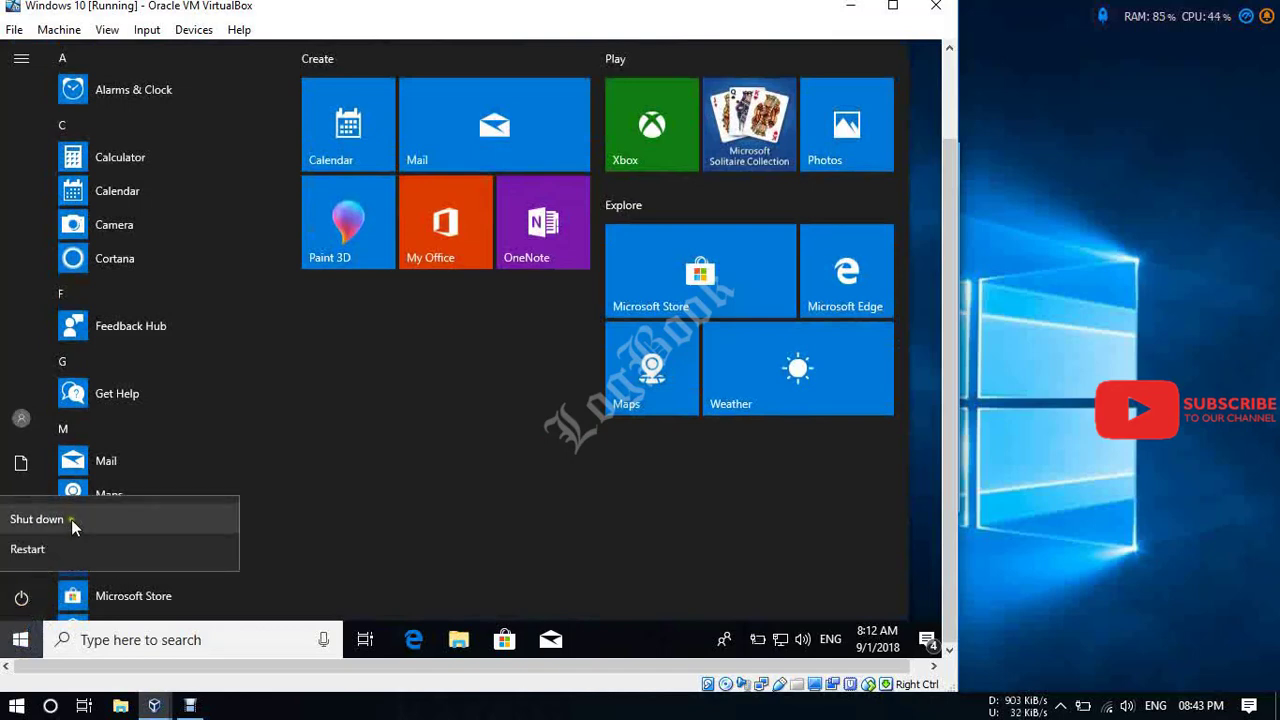
{"action": "left_click", "coordinate": [71, 519]}
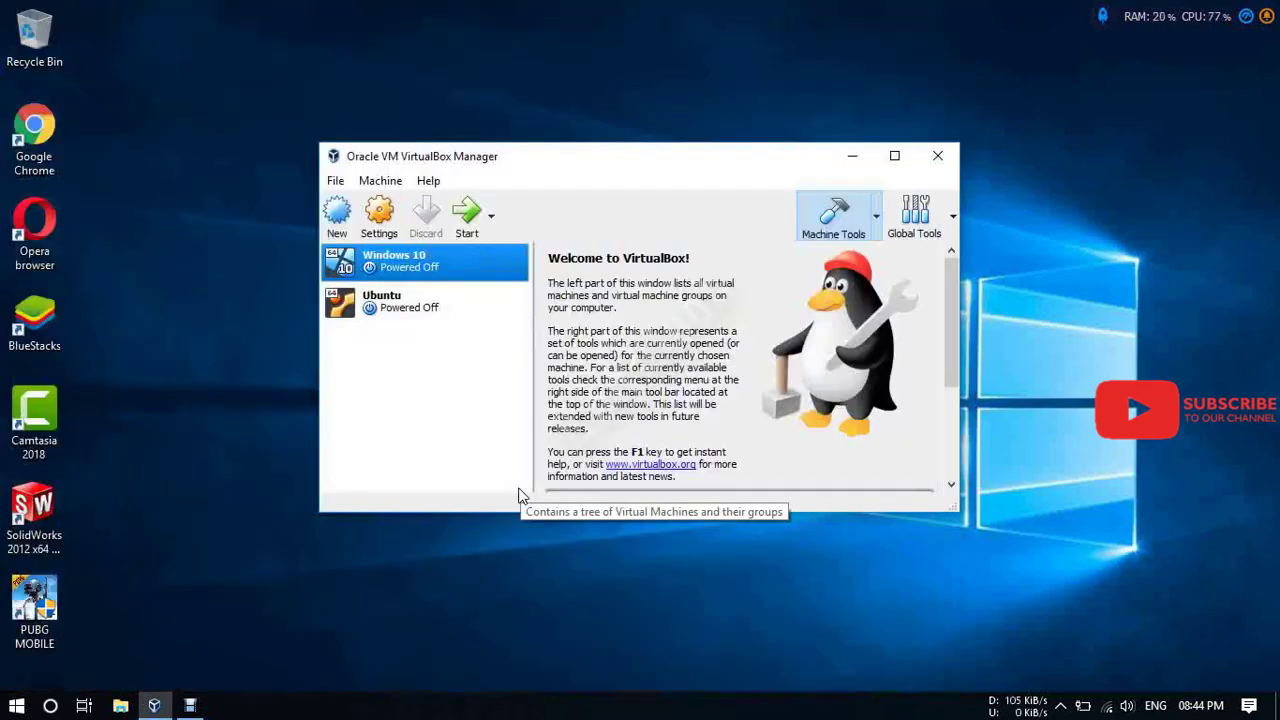
{"action": "left_click", "coordinate": [505, 458]}
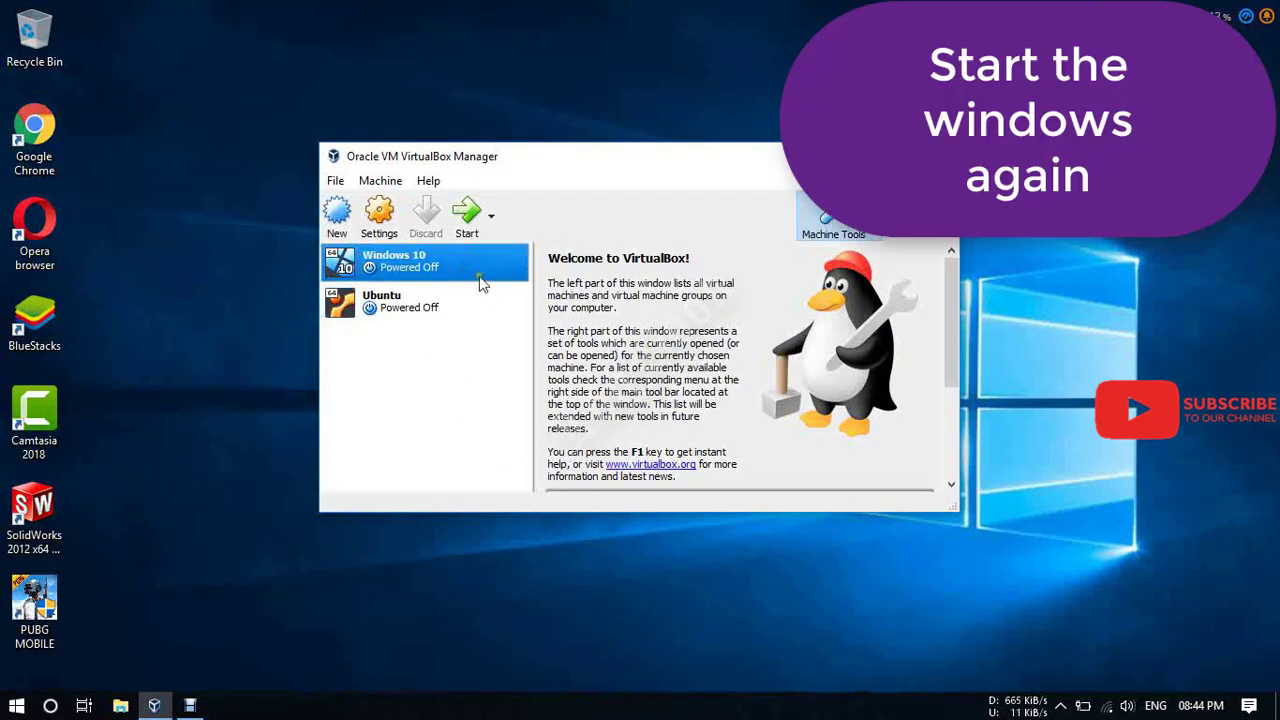
{"action": "left_click", "coordinate": [466, 215]}
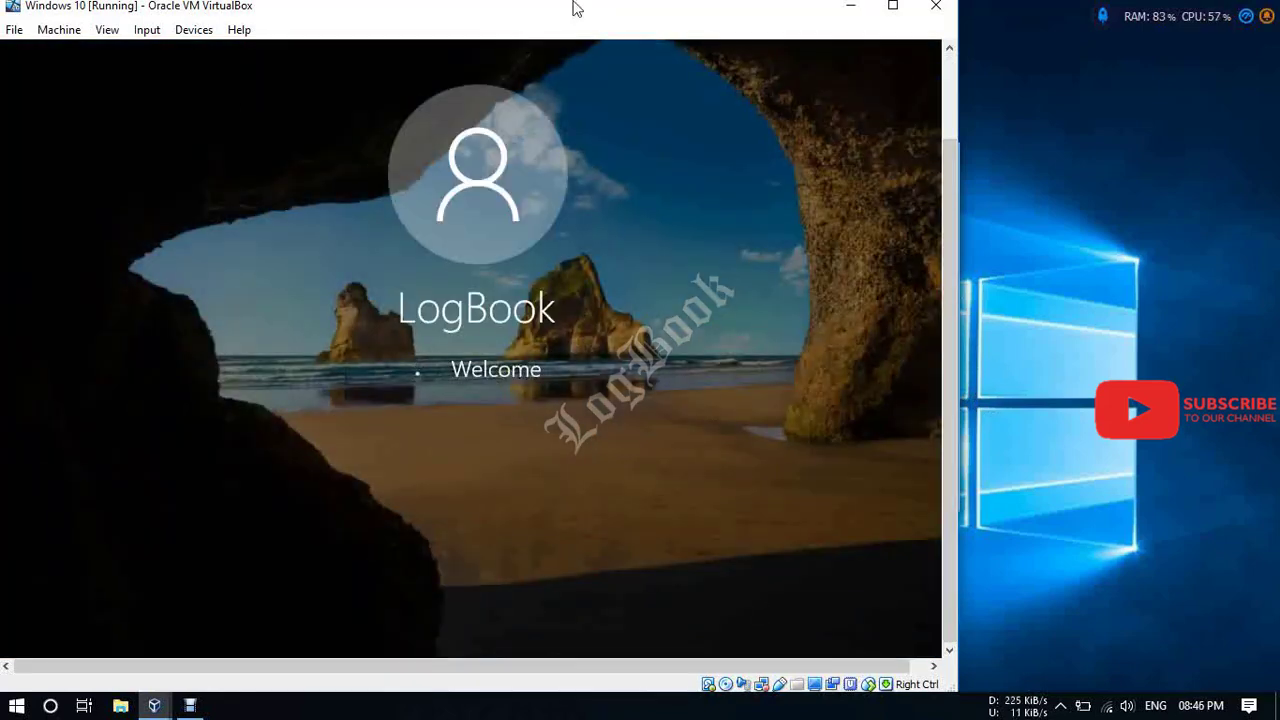
Check the restarted virtual machine's display in full-screen mode and return it to windowed mode
{"action": "left_click", "coordinate": [105, 30]}
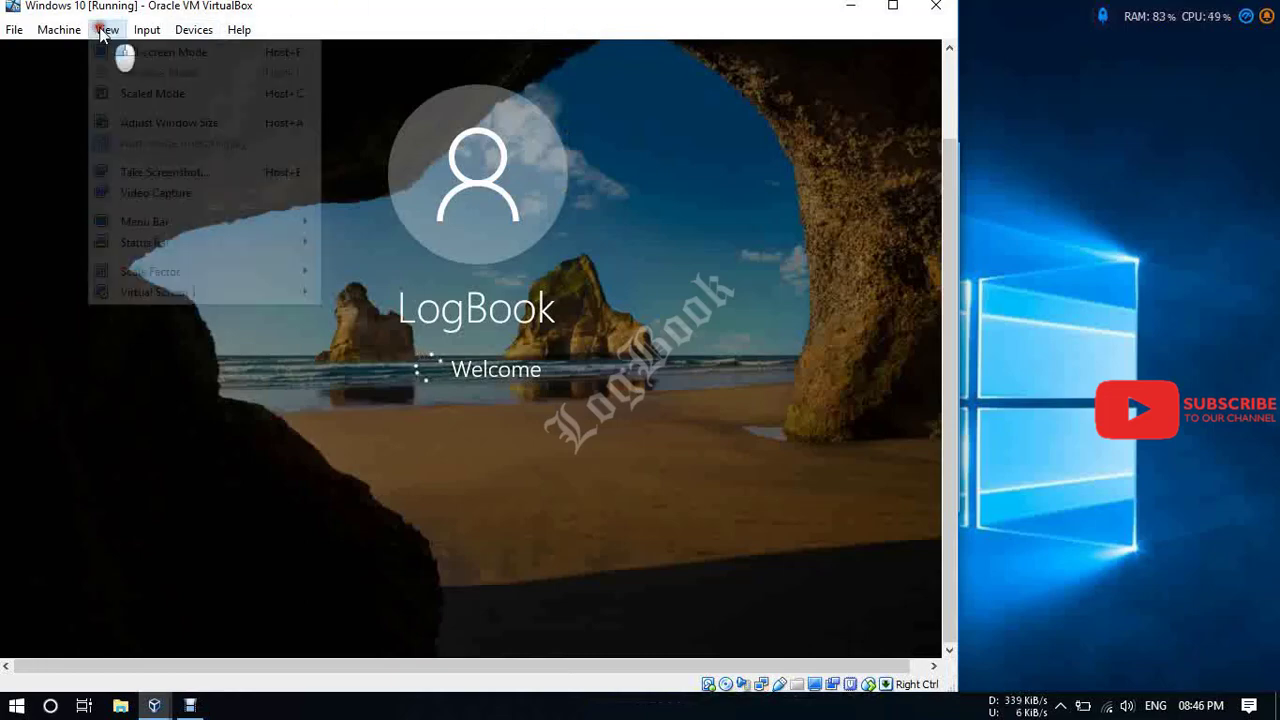
{"action": "left_click", "coordinate": [130, 52]}
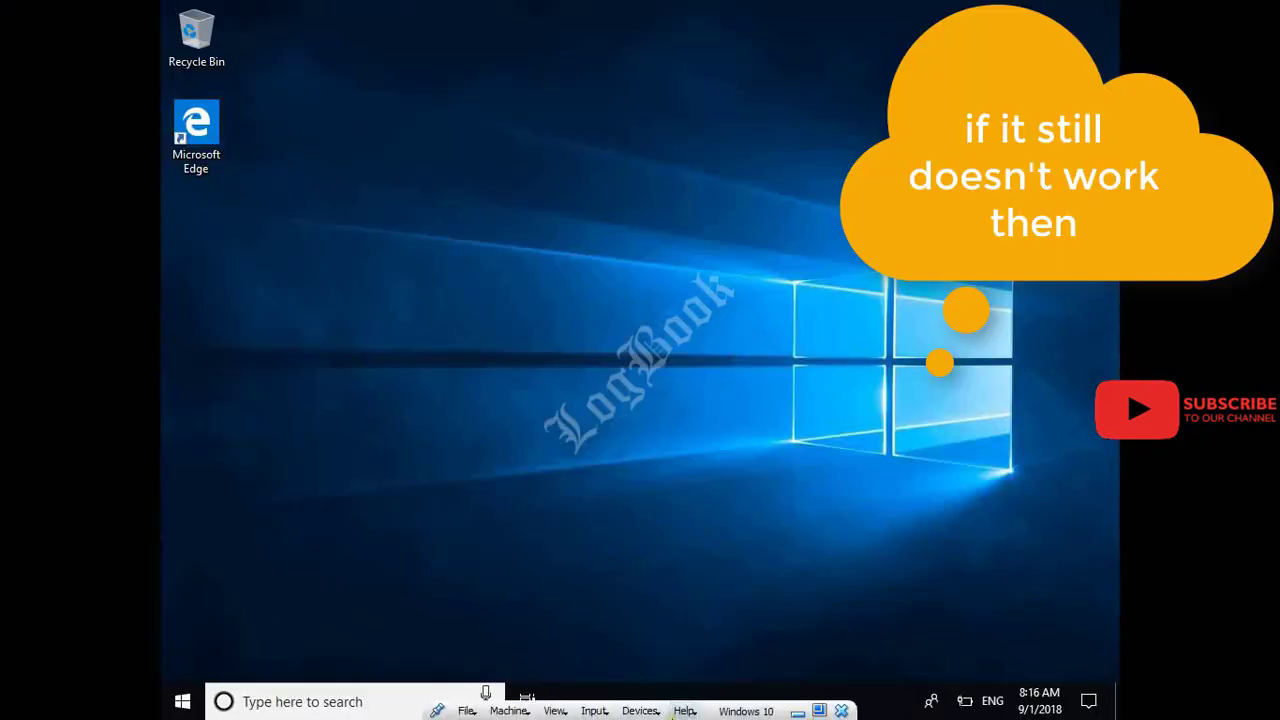
{"action": "left_click", "coordinate": [557, 710]}
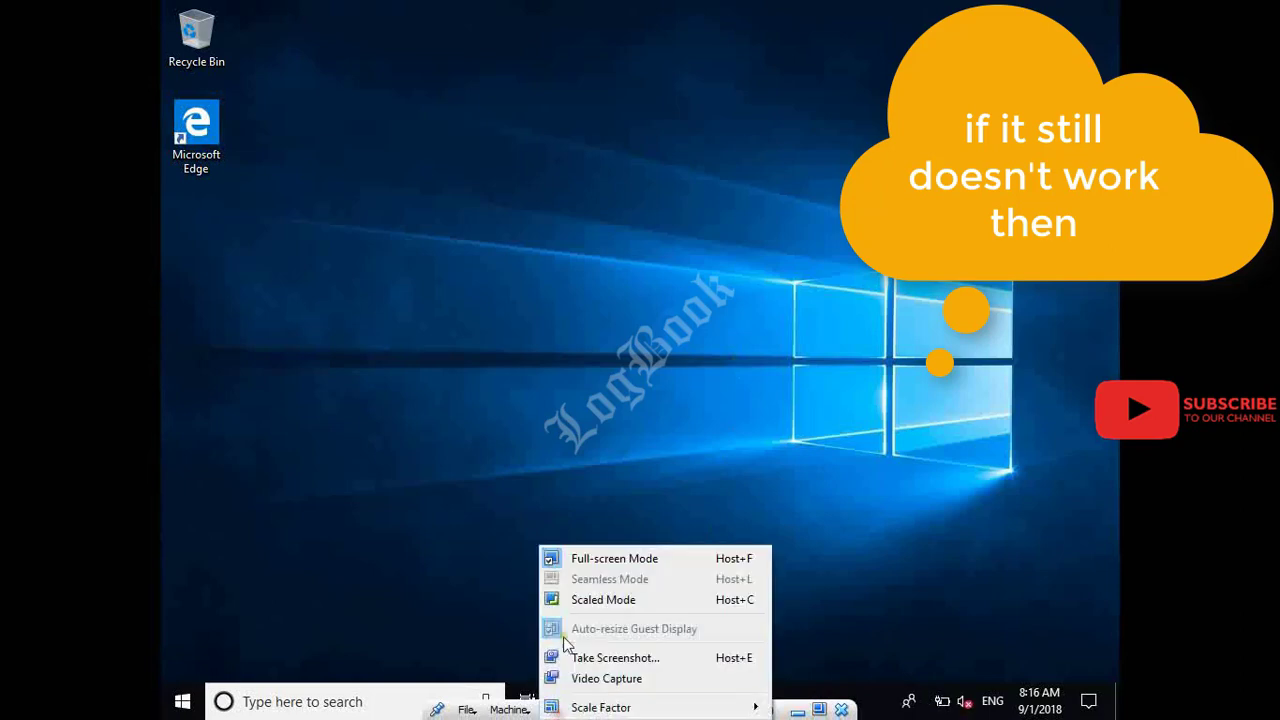
{"action": "left_click", "coordinate": [587, 557]}
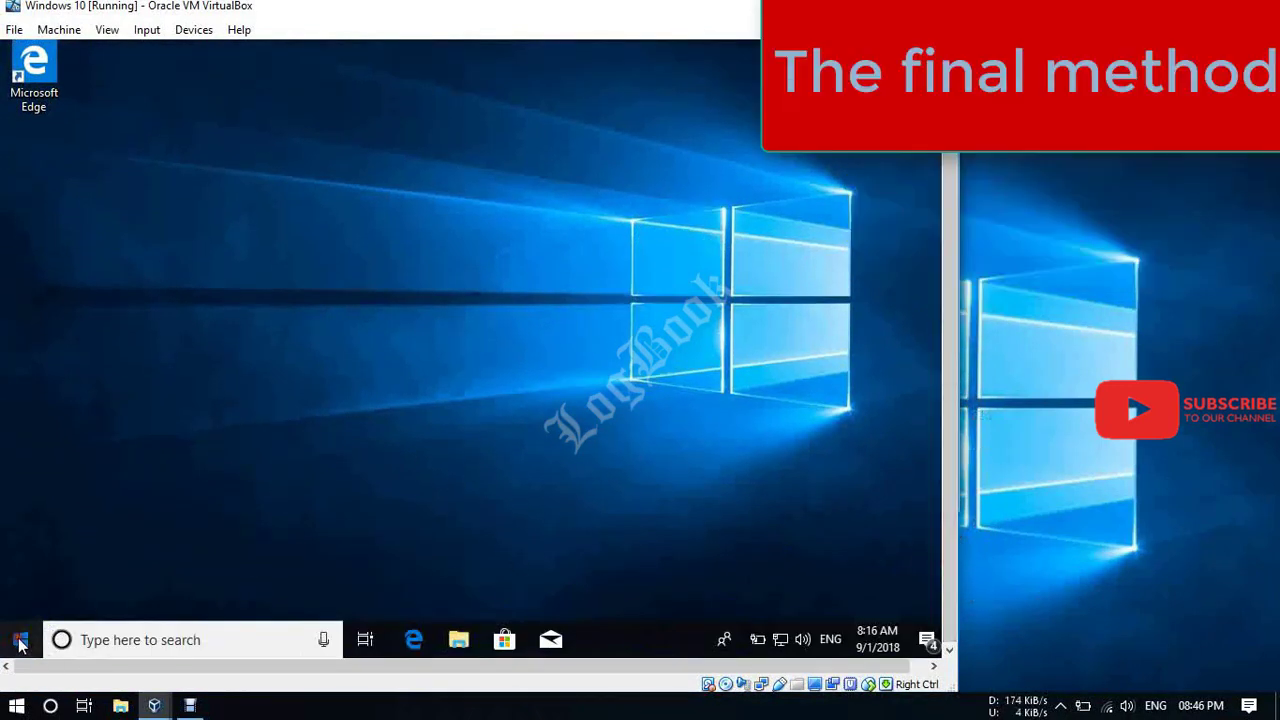
Set the guest's display resolution to 1024 × 768 in the Windows system settings and keep the changes
{"action": "left_click", "coordinate": [20, 641]}
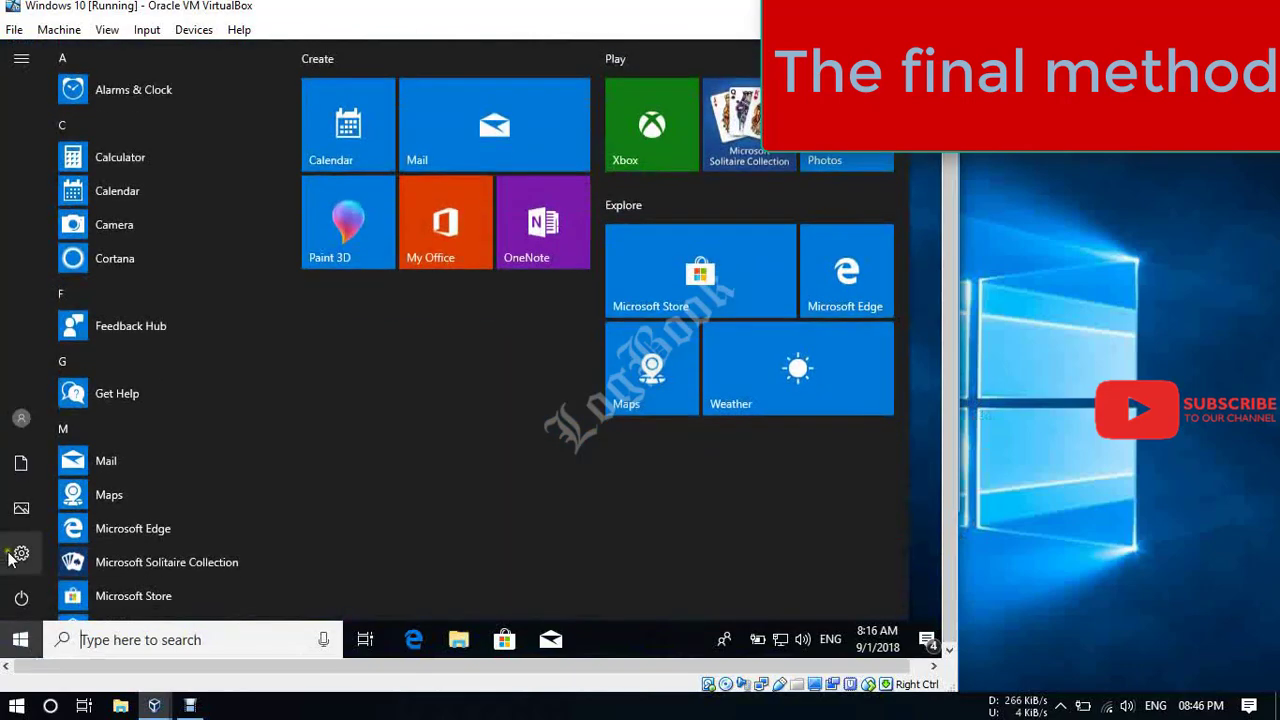
{"action": "left_click", "coordinate": [19, 554]}
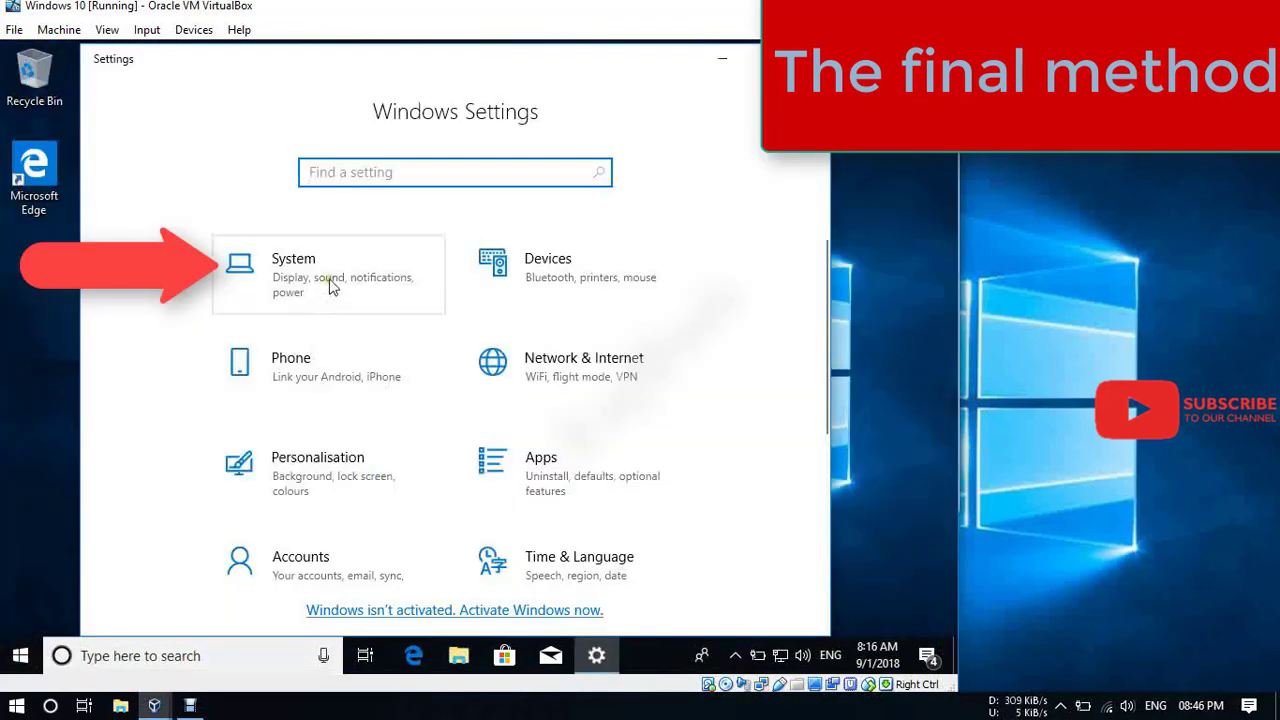
{"action": "left_click", "coordinate": [343, 273]}
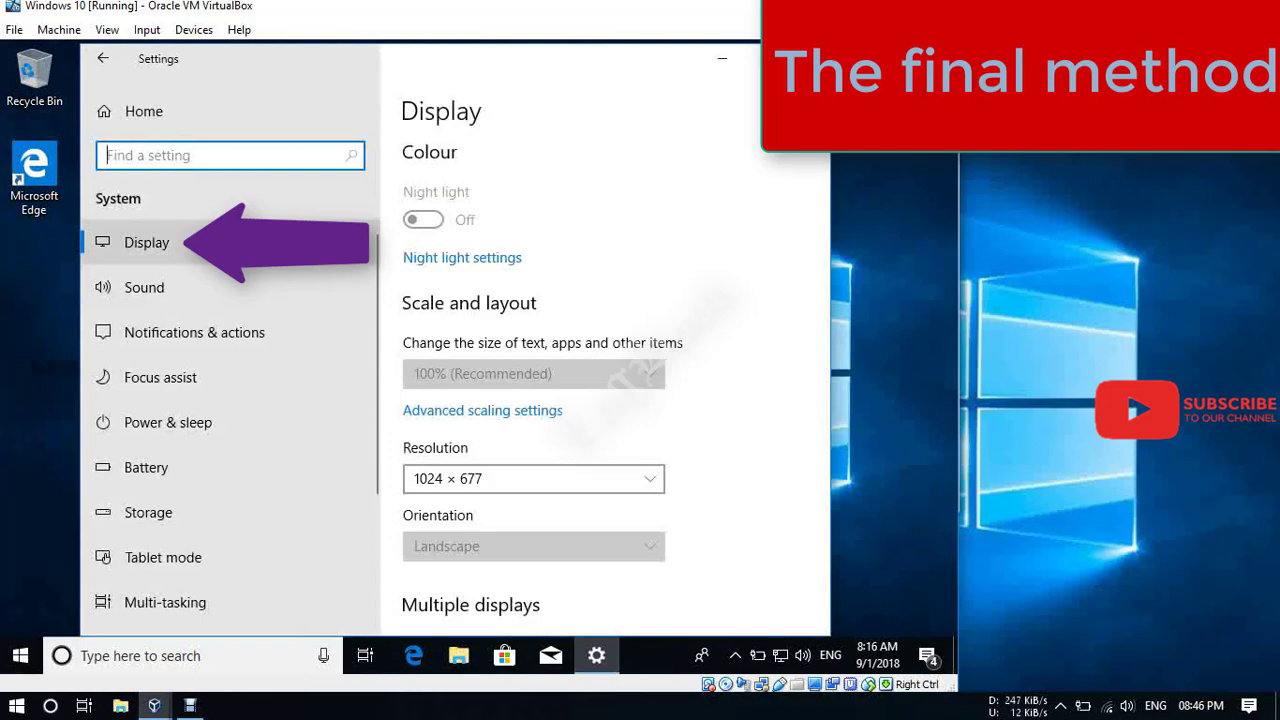
{"action": "left_click", "coordinate": [657, 484]}
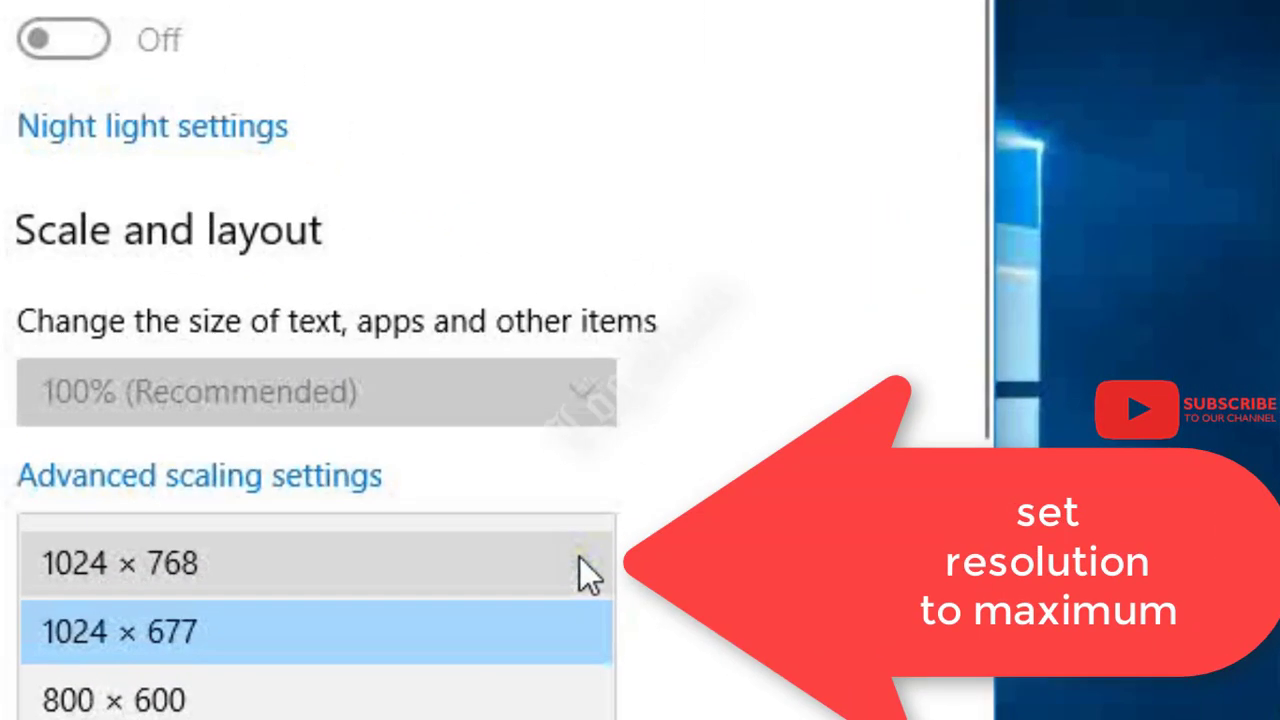
{"action": "left_click", "coordinate": [579, 556]}
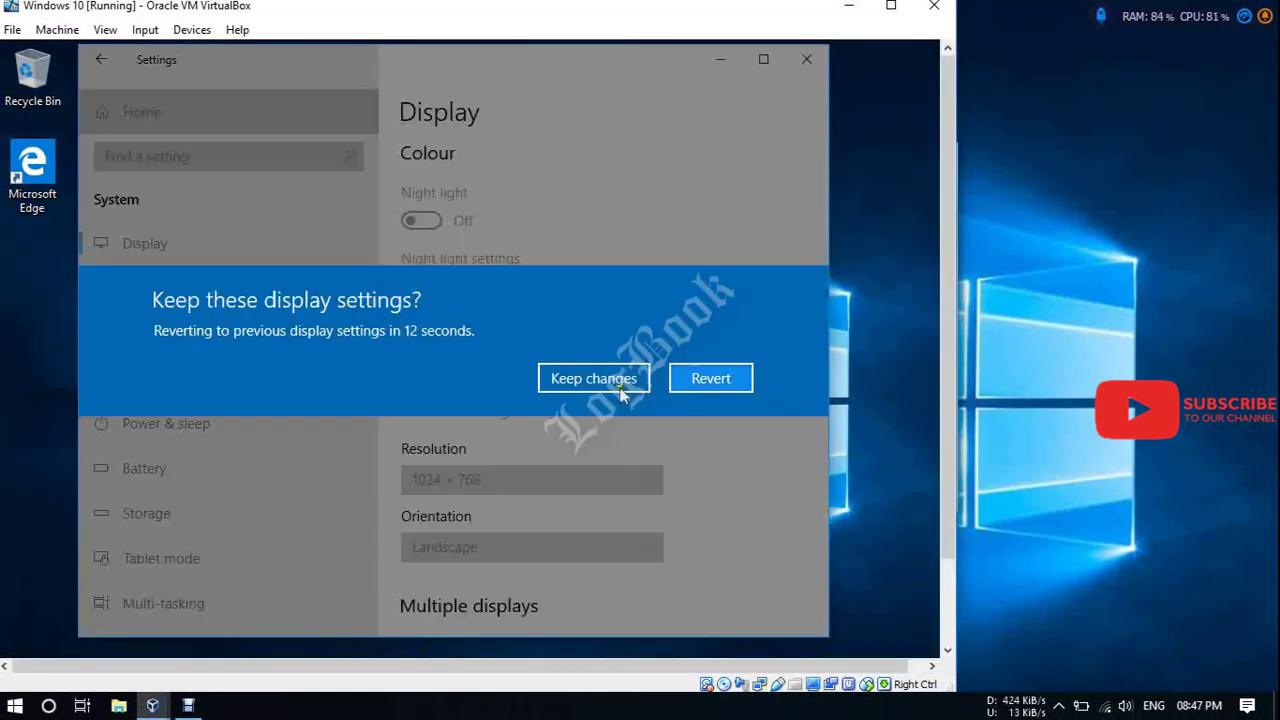
{"action": "left_click", "coordinate": [575, 378]}
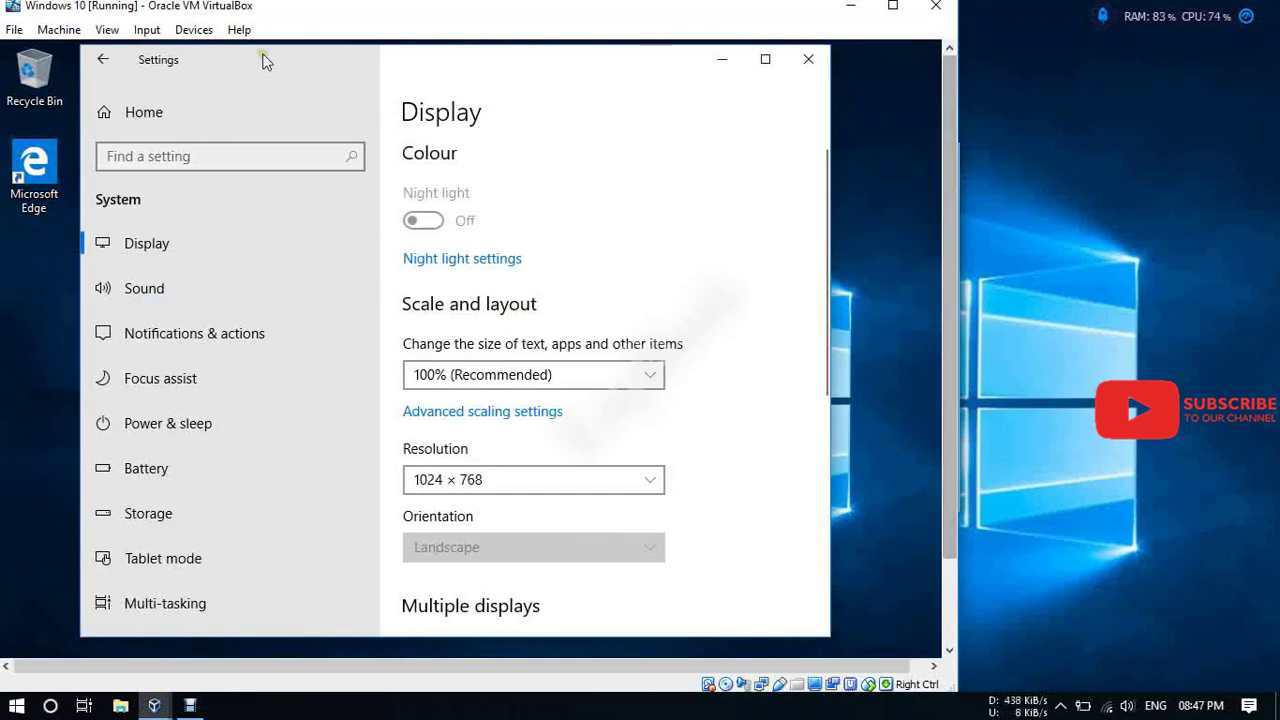
Switch the virtual machine to full-screen mode, accept the switch notice, and close the guest's Settings window
{"action": "left_click", "coordinate": [104, 30]}
{"action": "left_click", "coordinate": [160, 52]}
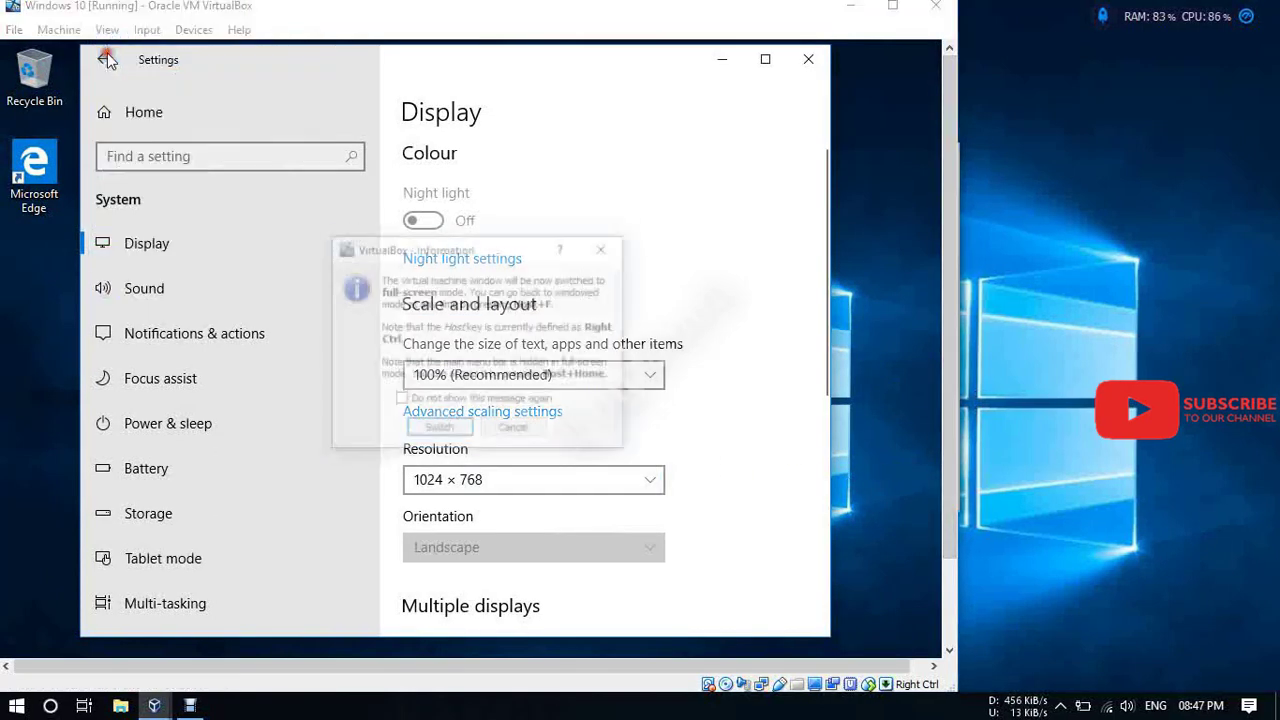
{"action": "left_click", "coordinate": [445, 430]}
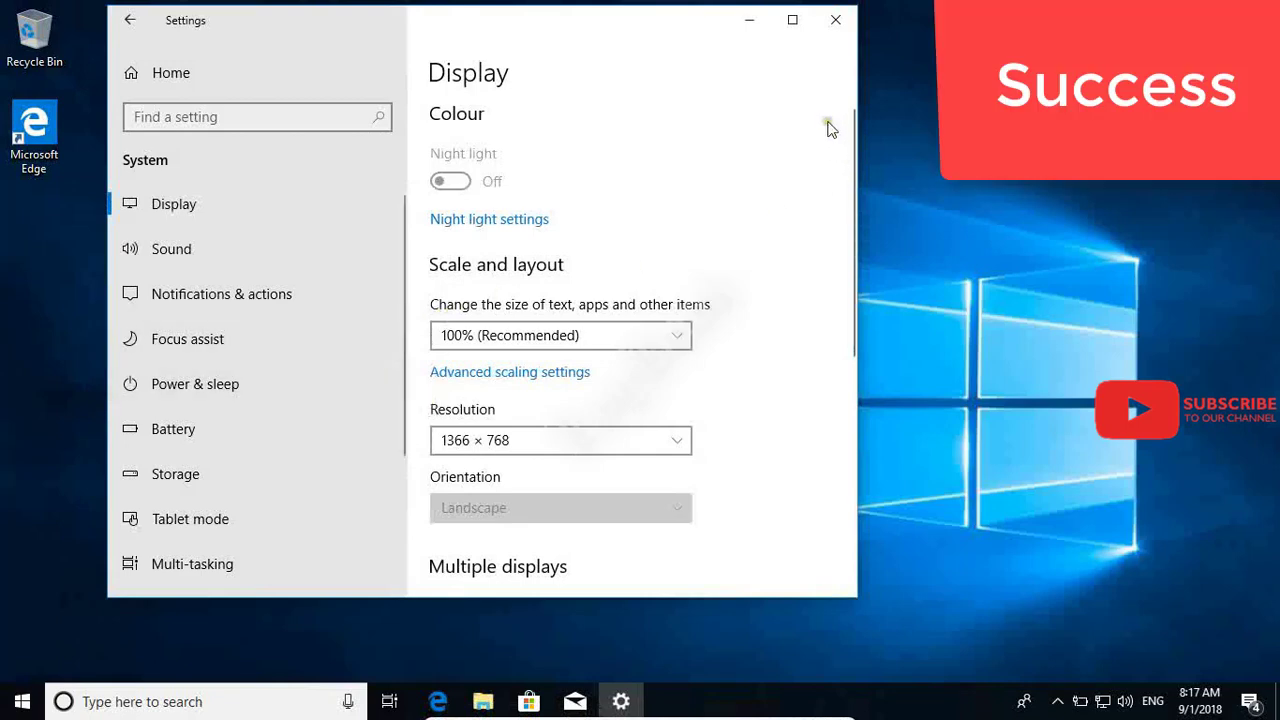
{"action": "left_click", "coordinate": [830, 30]}
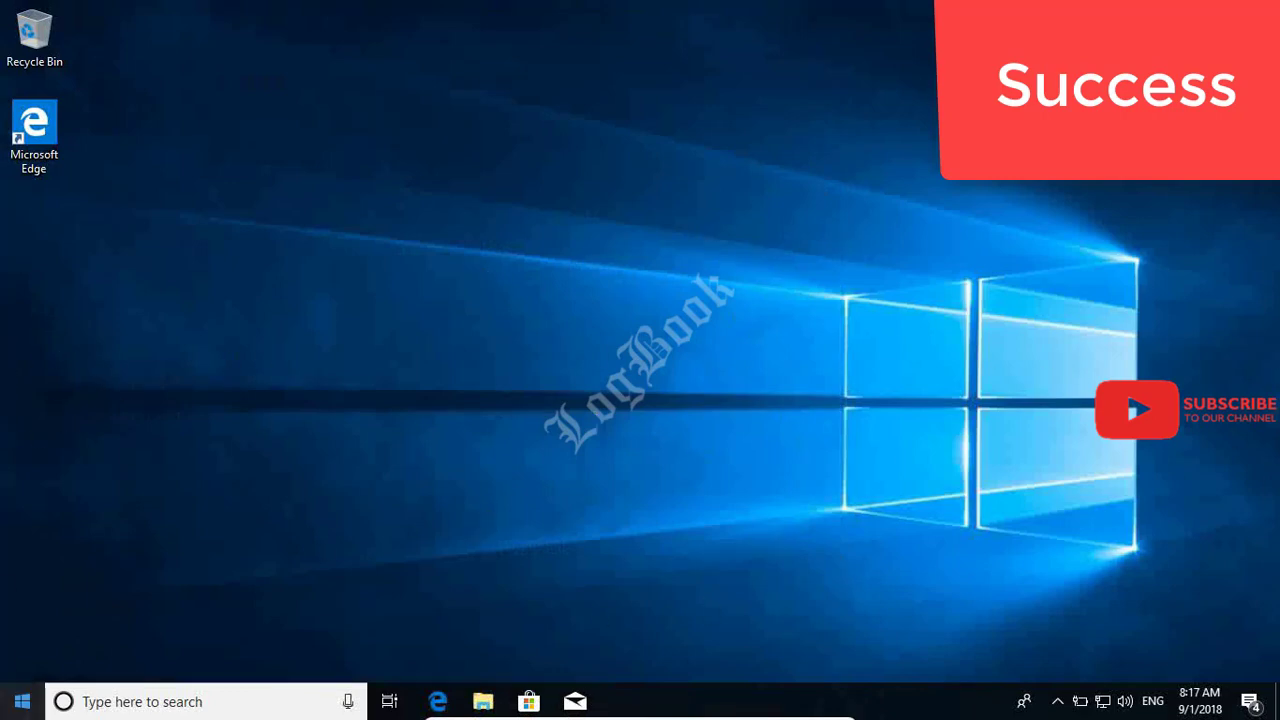
Shut down the Windows 10 guest from full-screen mode
{"action": "left_click", "coordinate": [22, 701]}
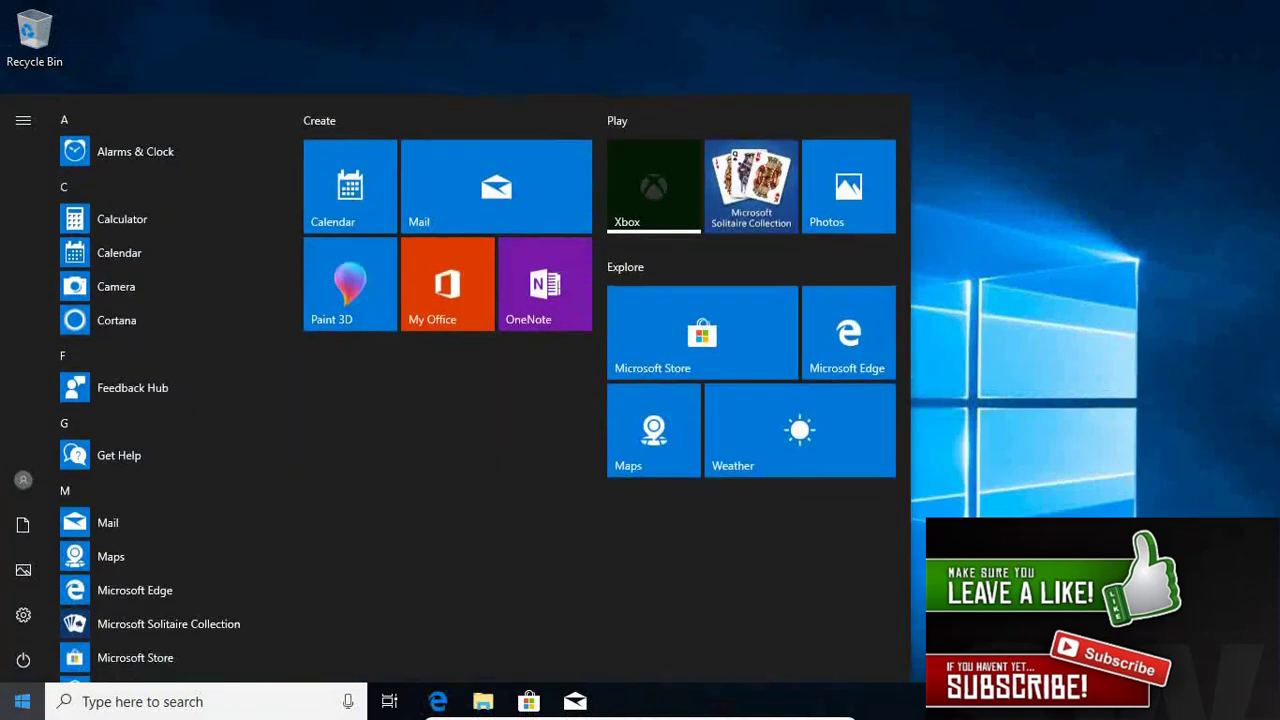
{"action": "left_click", "coordinate": [23, 659]}
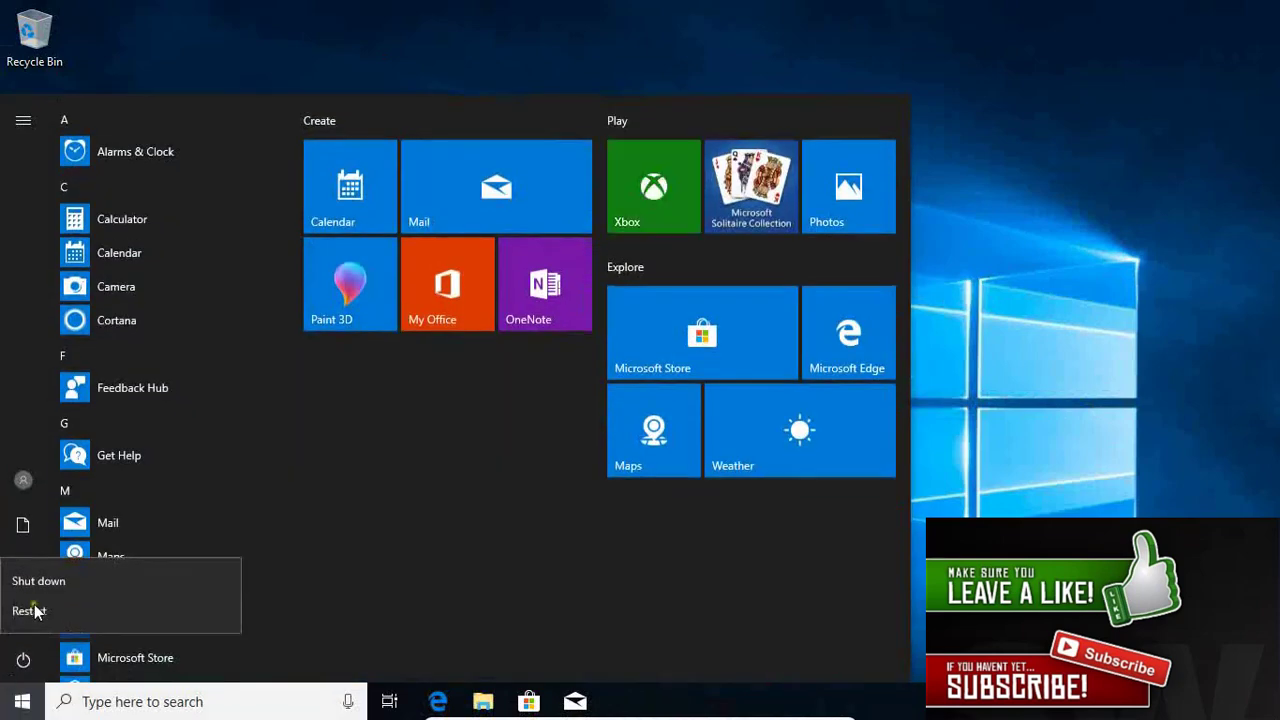
{"action": "left_click", "coordinate": [41, 585]}
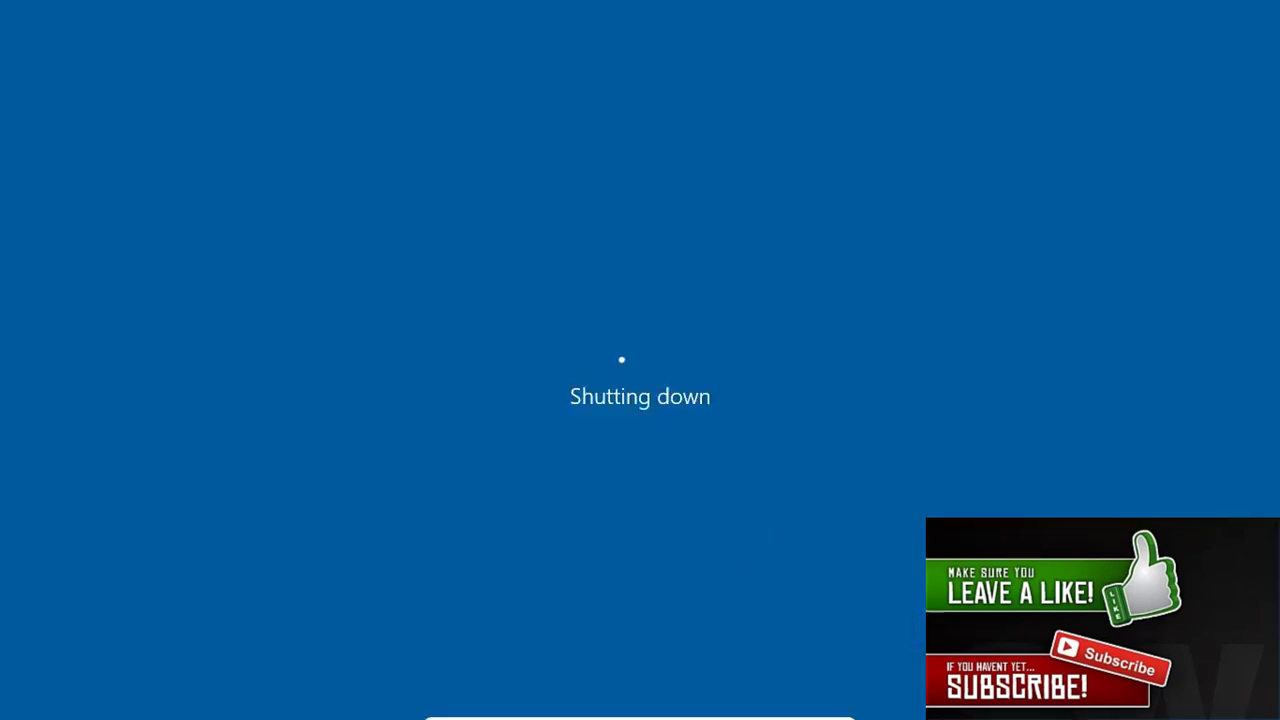